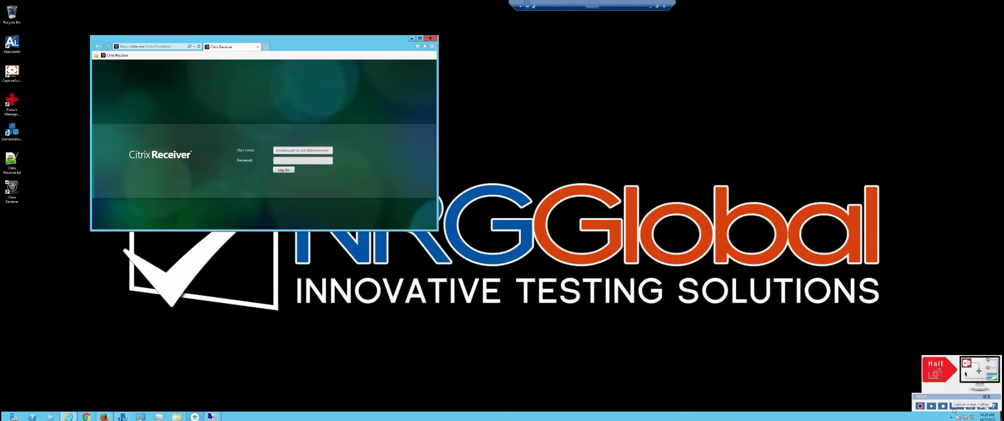
Capture the User name label as an anchor image, then sign in with the user name and password.
click(954, 407)
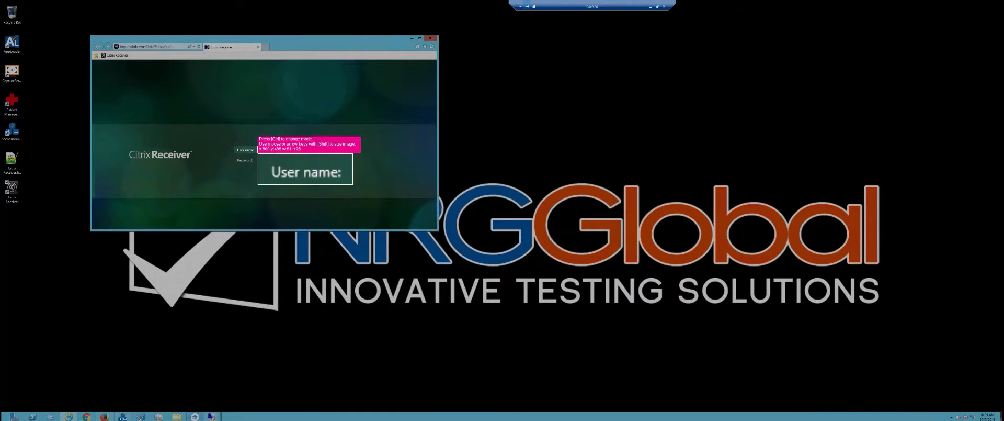
click(257, 152)
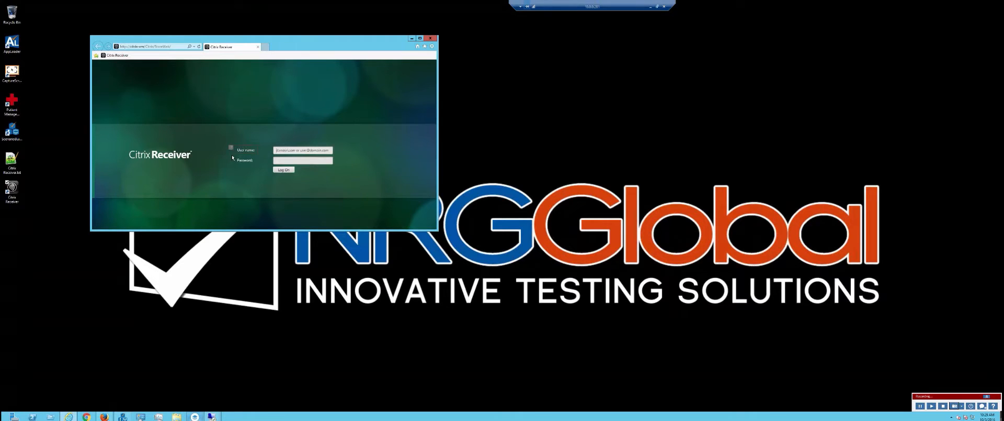
text(m)
key(BackSpace)
key(BackSpace)
key(BackSpace)
key(BackSpace)
text(n)
key(Tab)
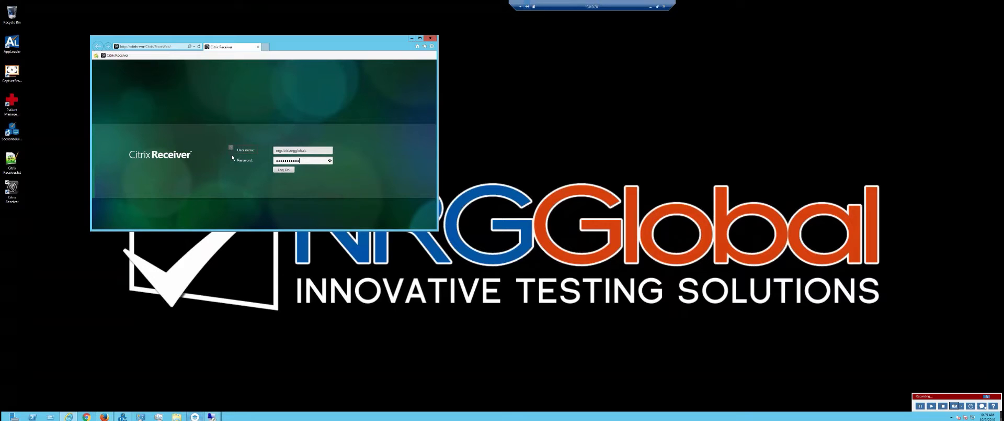
key(Return)
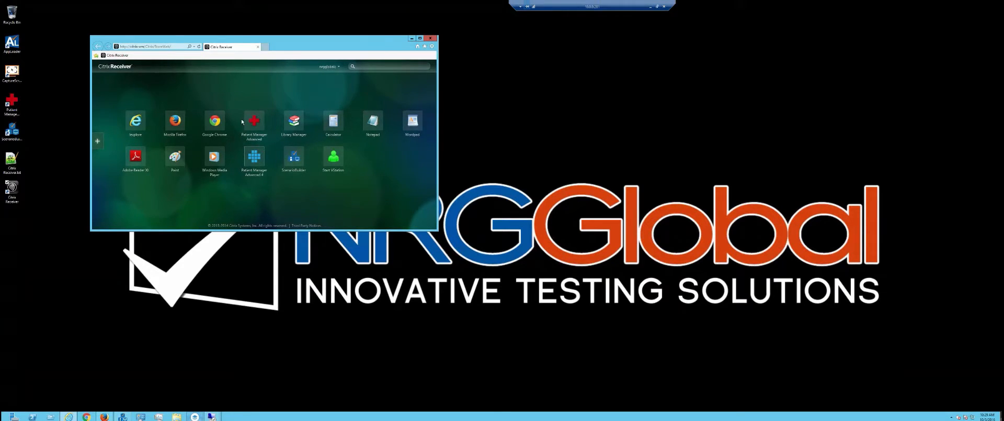
Capture the Patient Manager Advanced icon as an anchor image and launch the app.
key(ctrl+i)
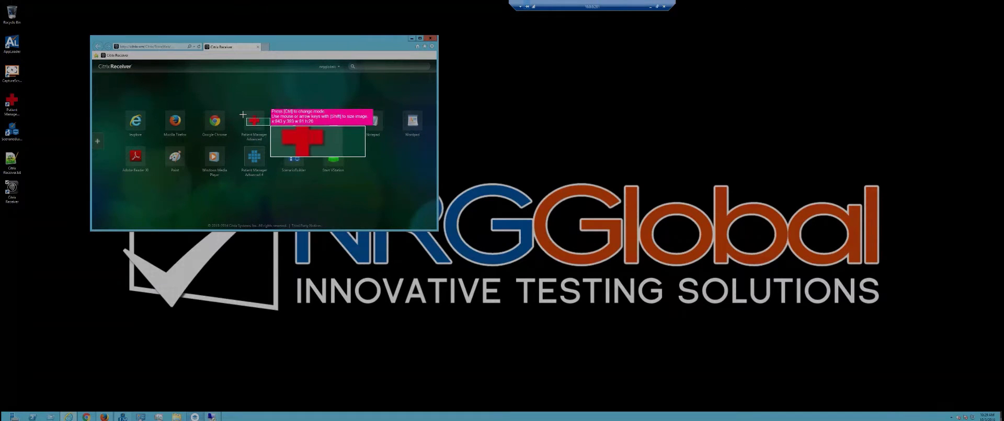
click(256, 124)
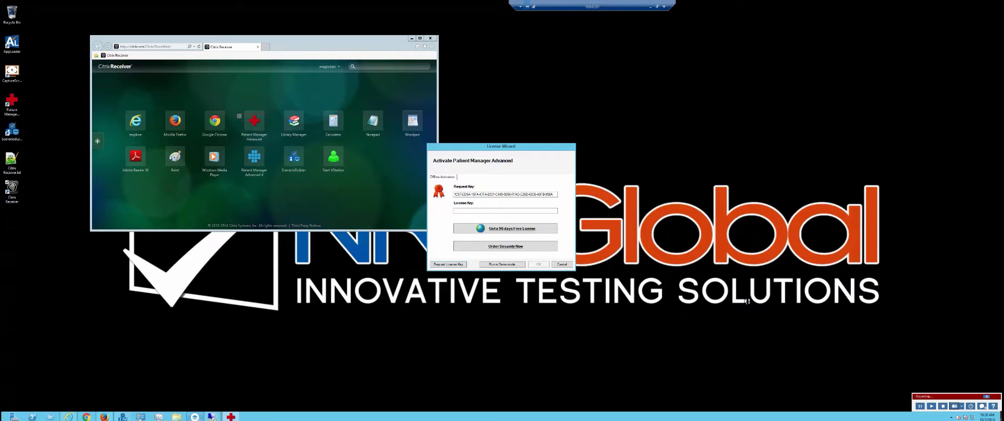
Capture the Run in Demo mode button as a reference image and continue in demo mode.
click(957, 407)
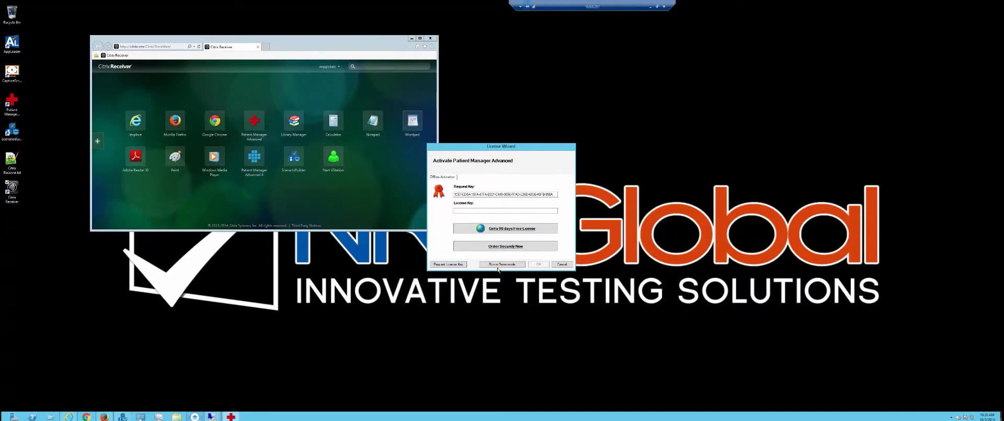
drag(491, 261, 516, 268)
click(518, 265)
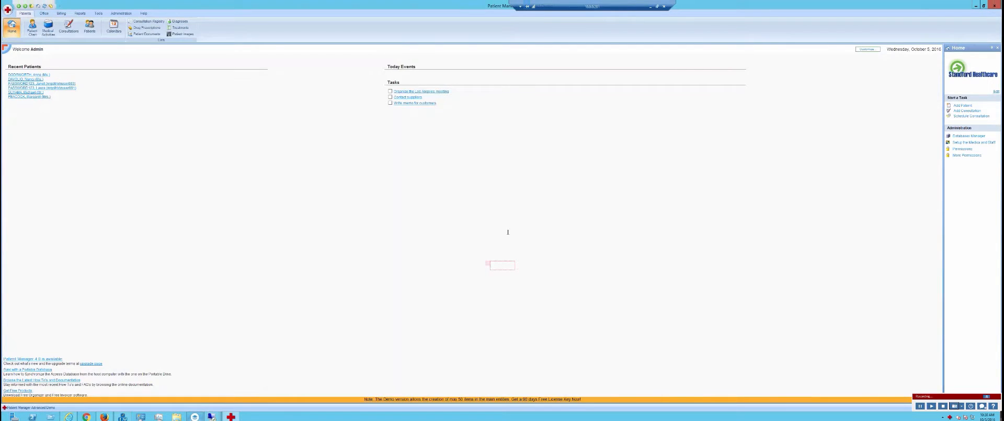
Capture the Patients button image, open the patient list, then close Patient Manager and stop recording.
click(955, 408)
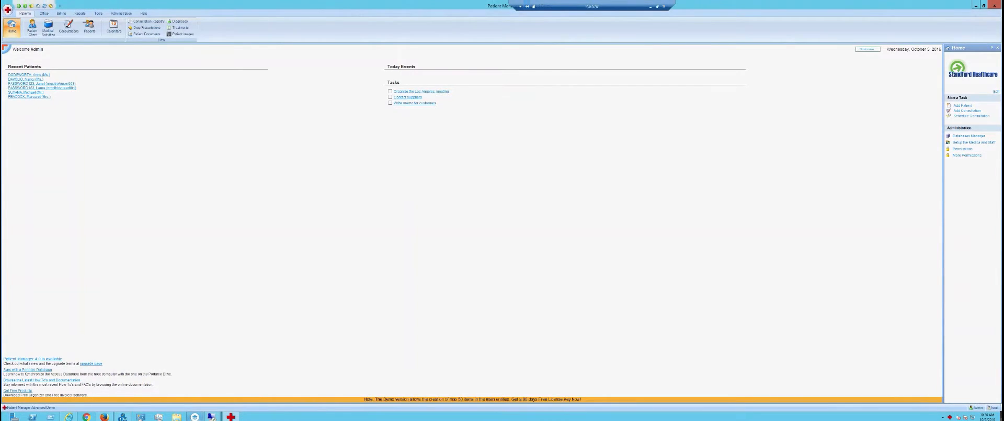
click(88, 24)
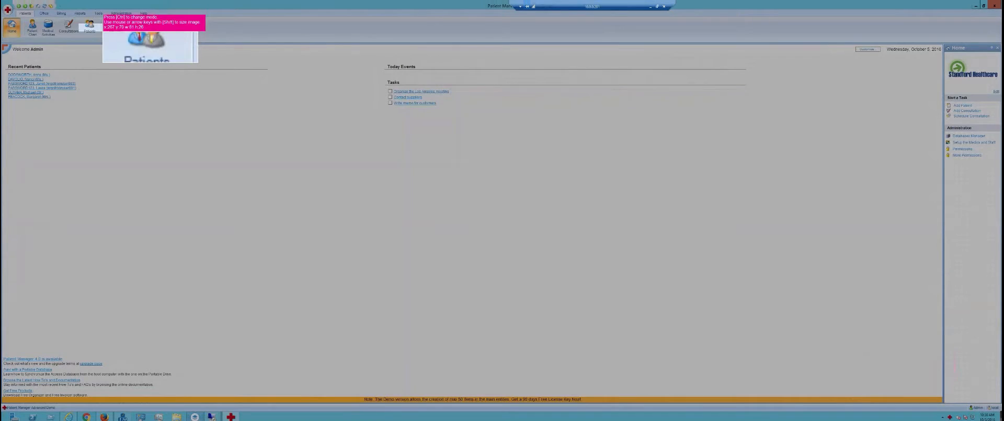
click(83, 53)
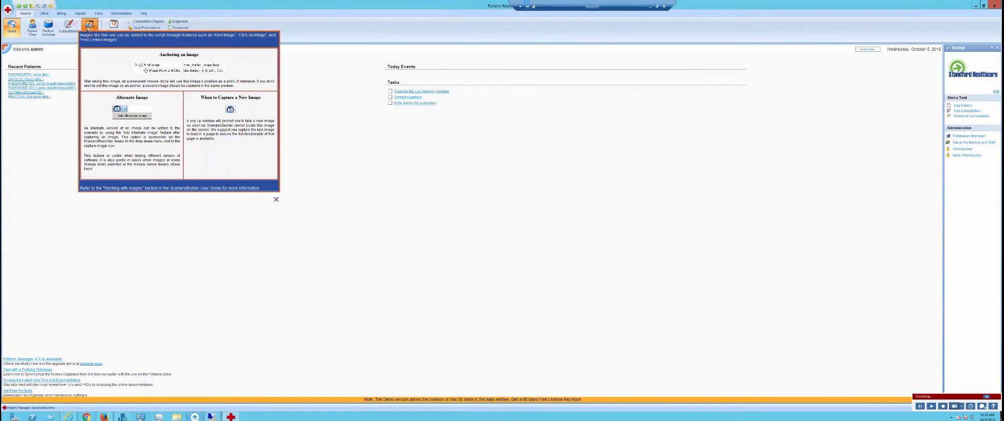
click(88, 27)
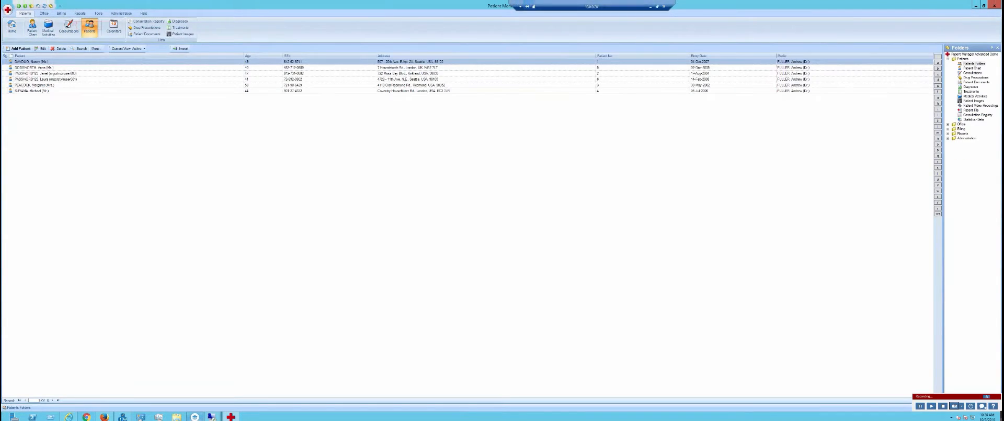
click(995, 7)
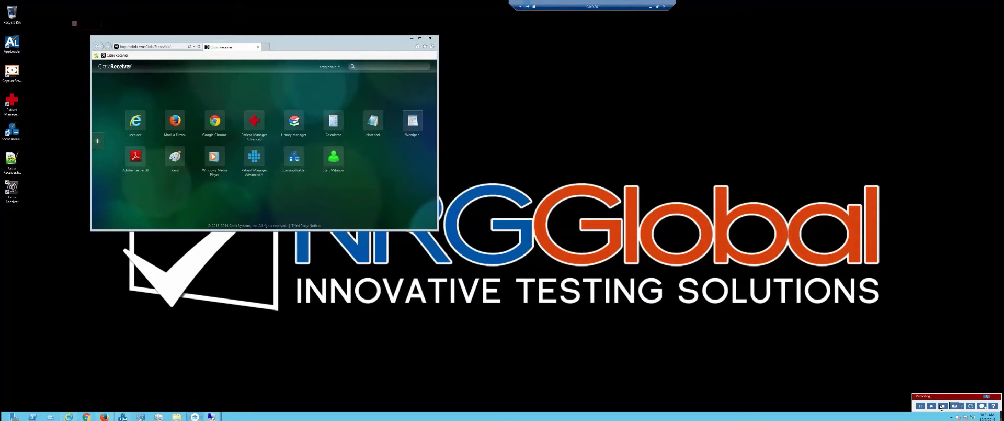
click(943, 405)
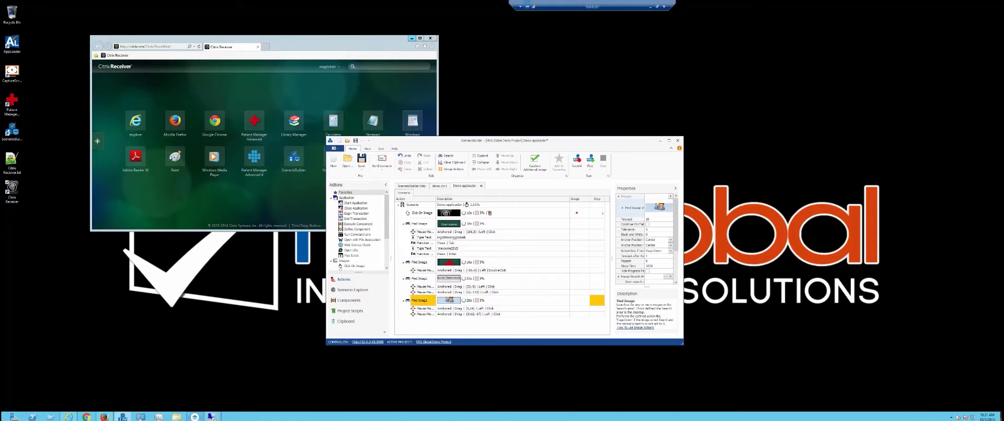
Log off from Citrix Receiver and close its browser window.
click(328, 66)
click(335, 81)
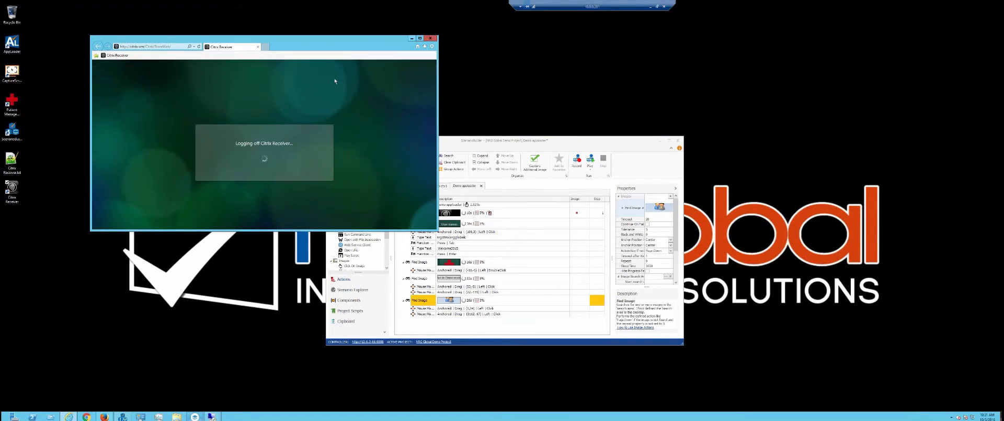
click(430, 39)
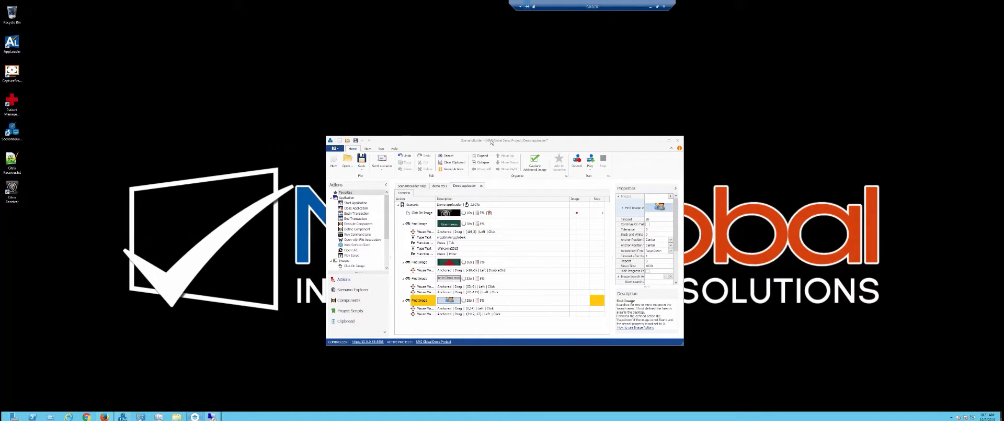
Move and enlarge the ScenarioBuilder window showing the recorded script.
drag(492, 142, 404, 70)
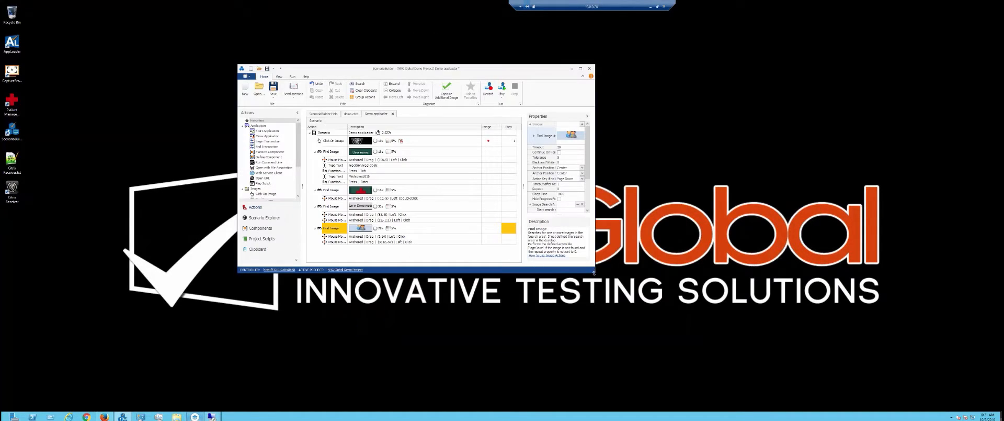
drag(593, 272, 853, 370)
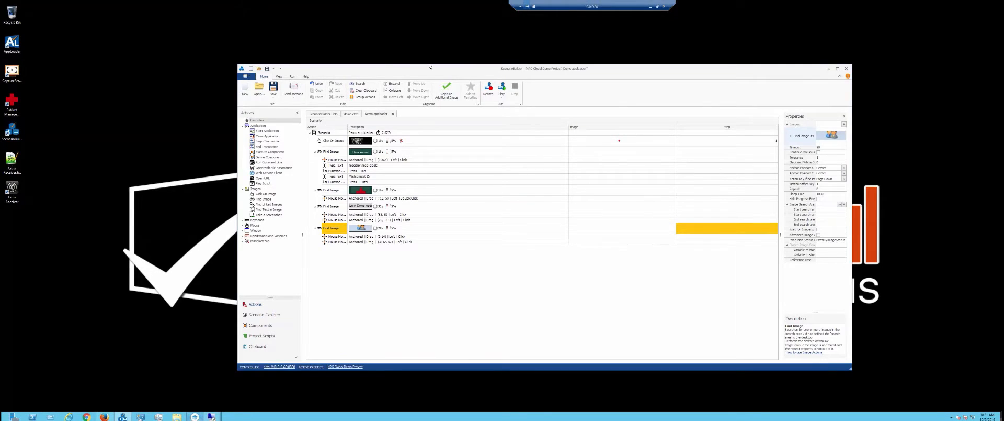
drag(429, 66, 330, 53)
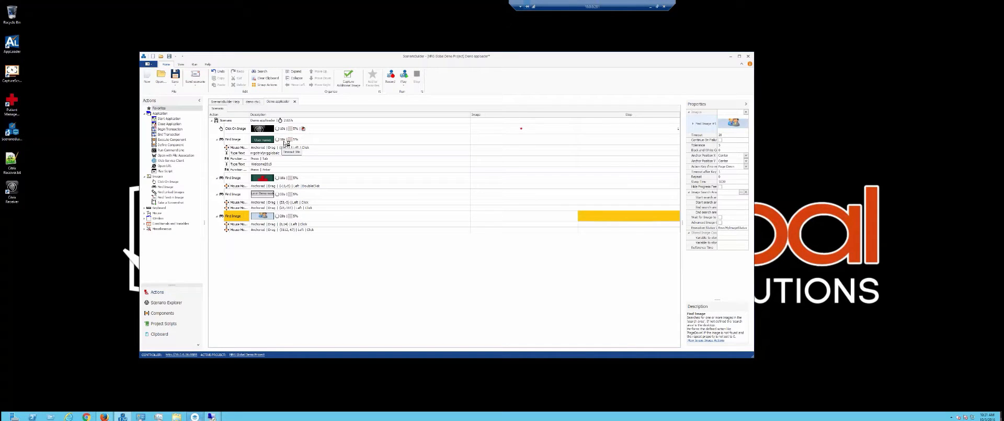
Change the User name Find Image step's Timeout to 18 in the Properties panel.
click(285, 142)
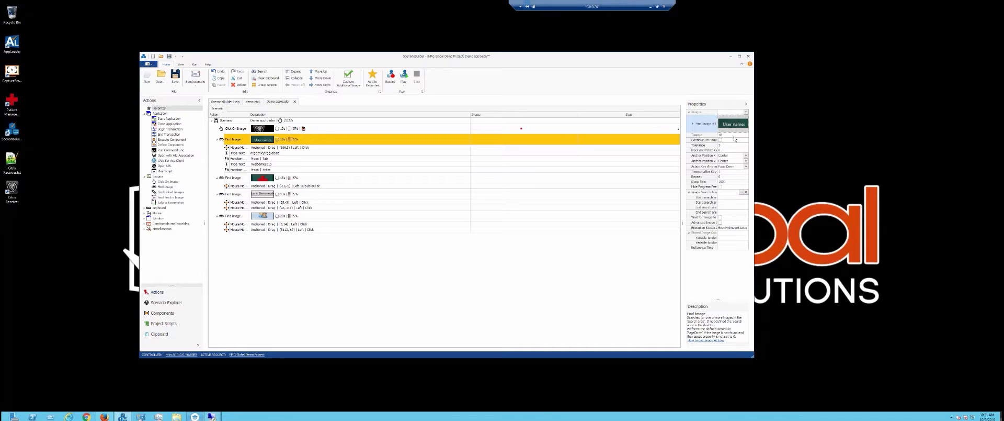
click(734, 135)
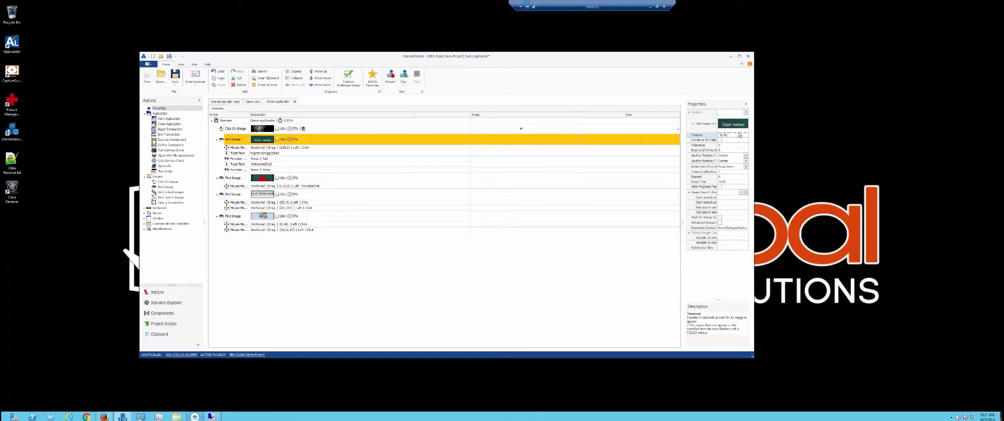
click(728, 146)
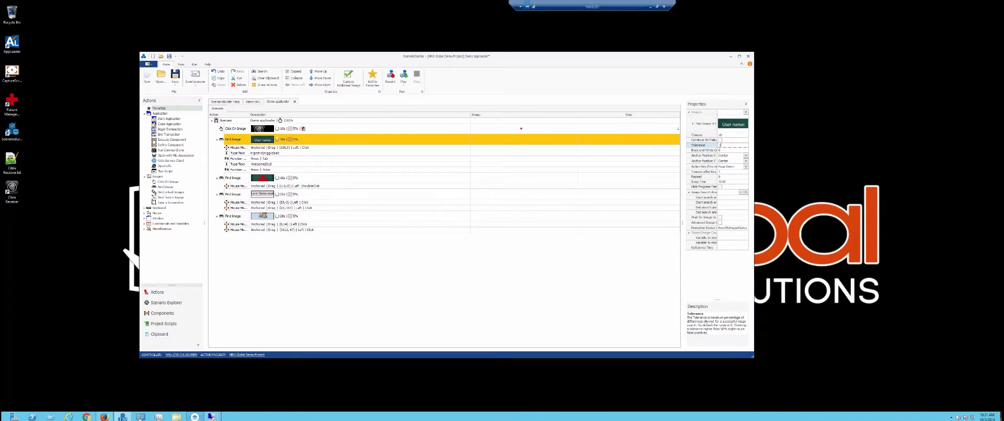
Raise Find Image #1's black-and-white contrast tolerance to 20 via Contrast Level.
right_click(728, 128)
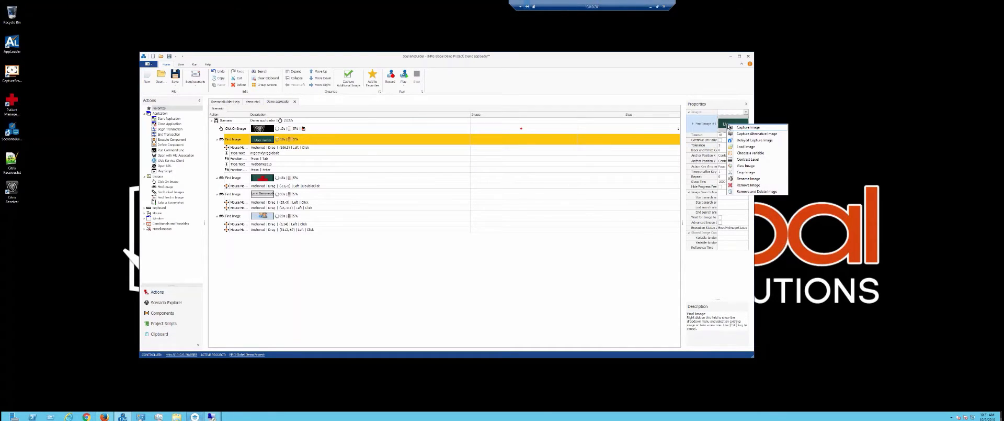
click(751, 159)
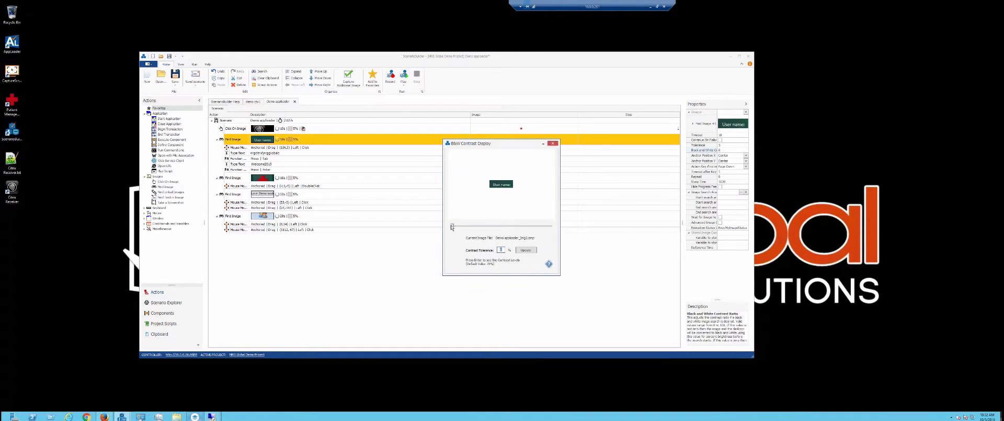
drag(452, 226, 491, 231)
click(553, 142)
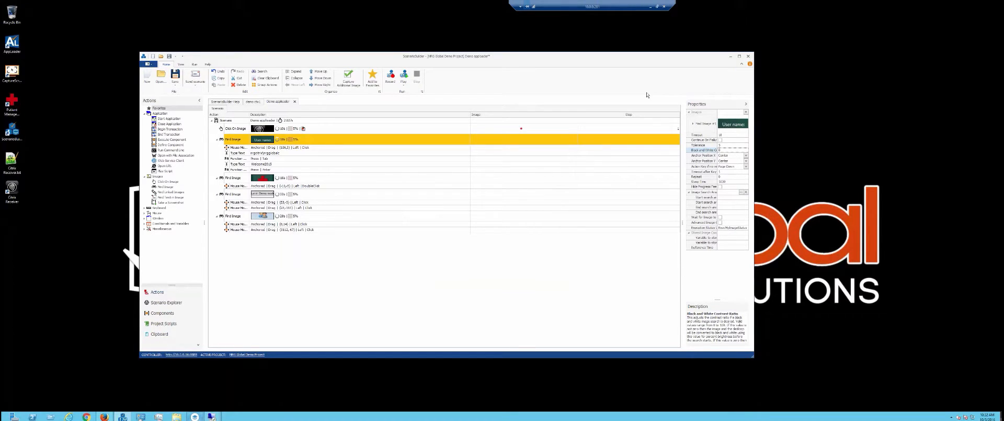
click(747, 112)
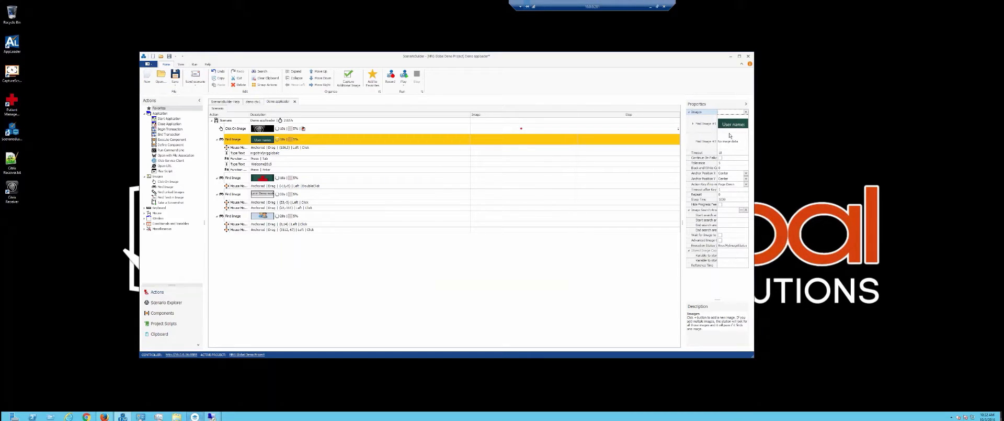
Remove the empty Find Image #2 slot from the User name step.
right_click(732, 140)
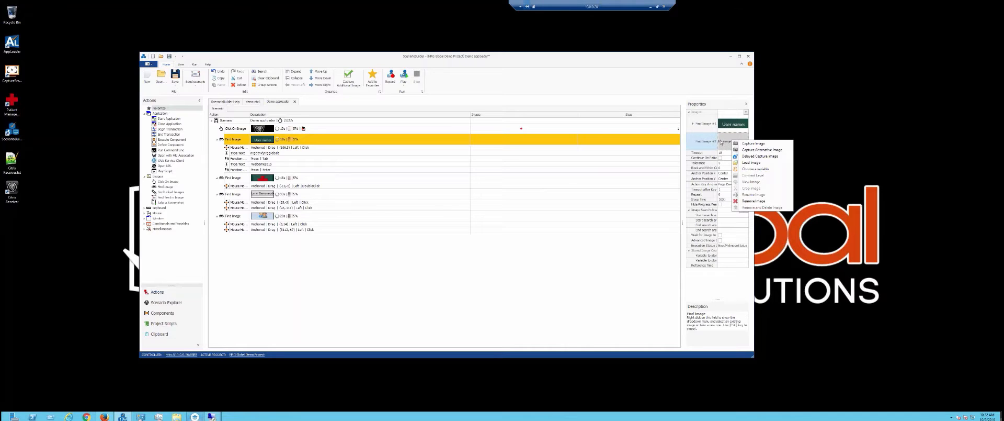
click(749, 201)
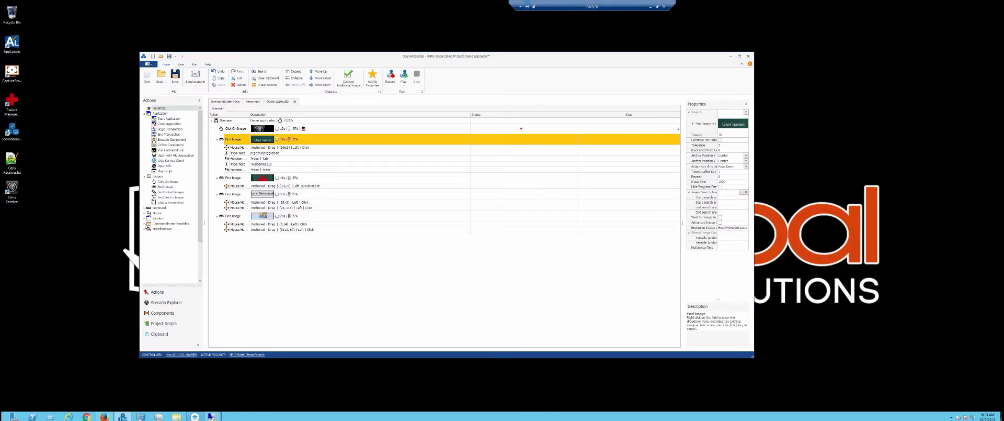
Expand the Conditionals and Variables and Miscellaneous action groups, then move the window lower-right.
click(145, 225)
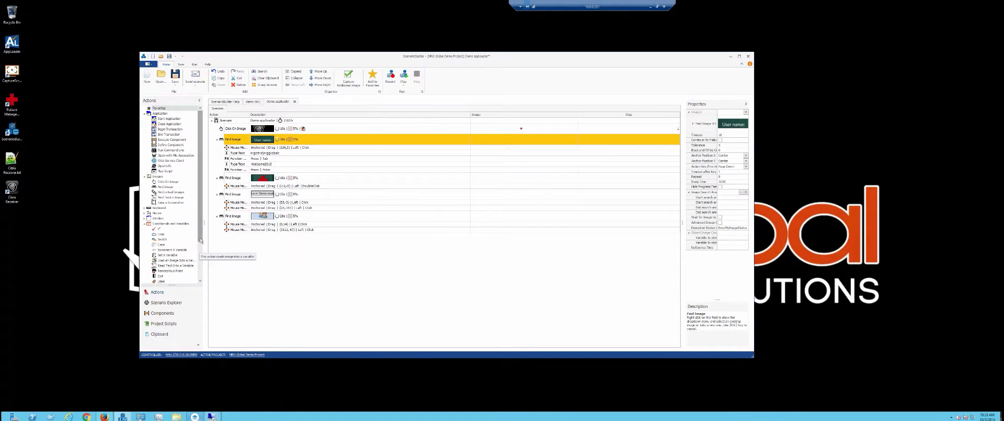
scroll(191, 282, down, 3)
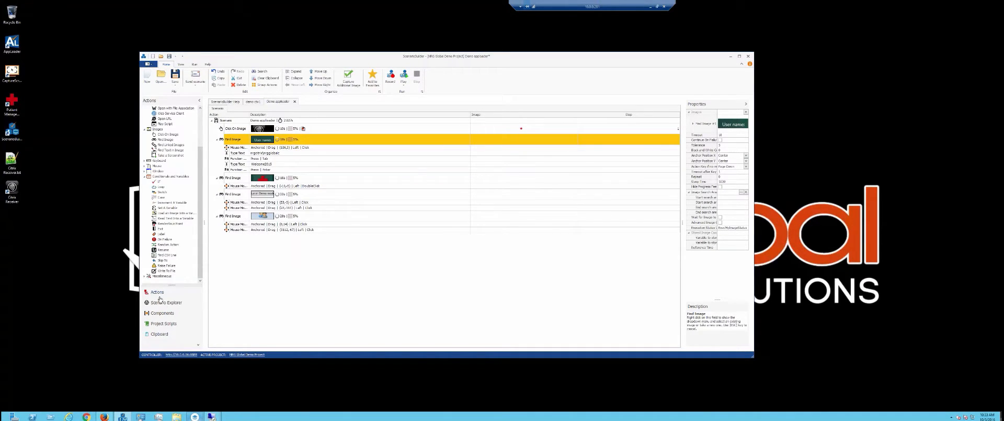
click(145, 276)
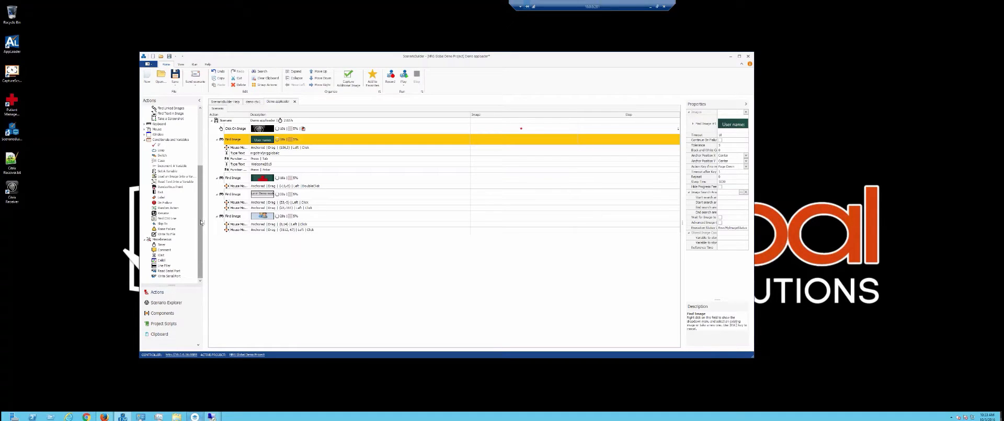
scroll(191, 145, up, 10)
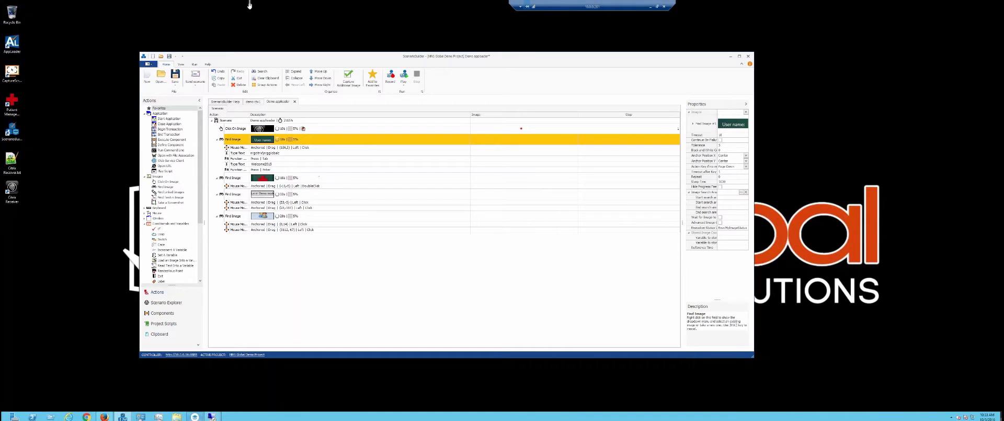
drag(337, 56, 491, 87)
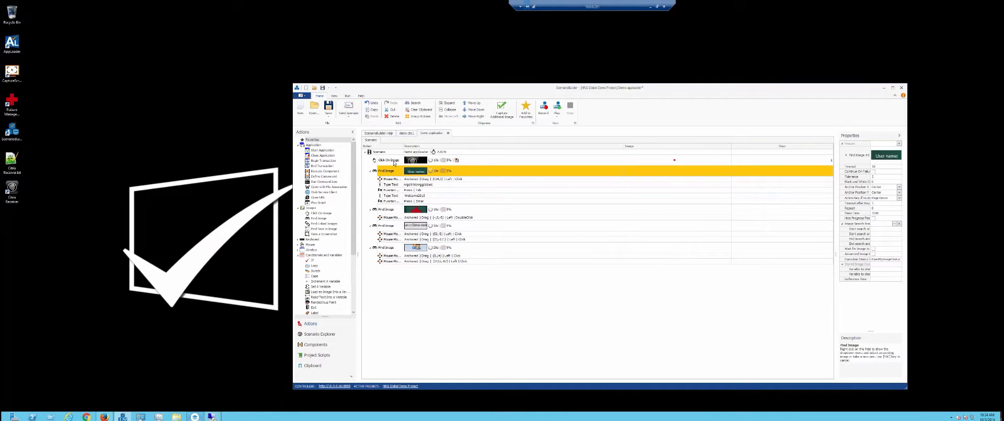
Insert a Begin Transaction named 'ctx login' after Click On Image, followed by End Transaction.
click(397, 160)
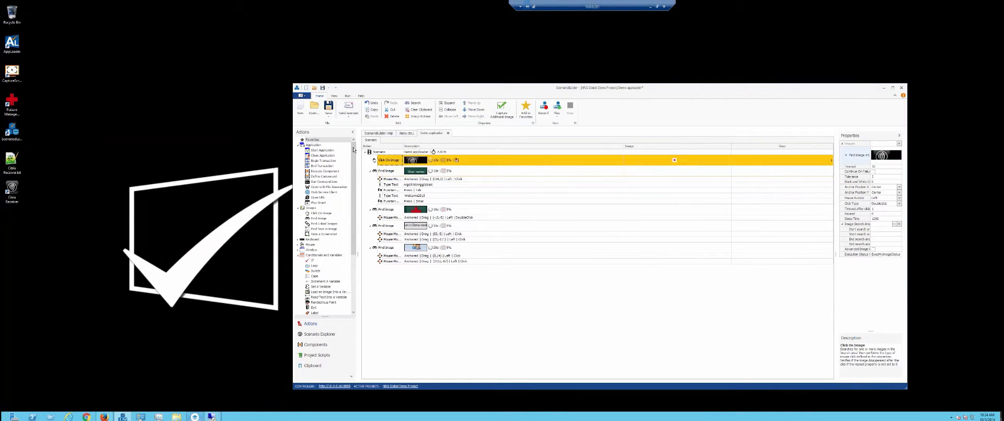
double_click(323, 161)
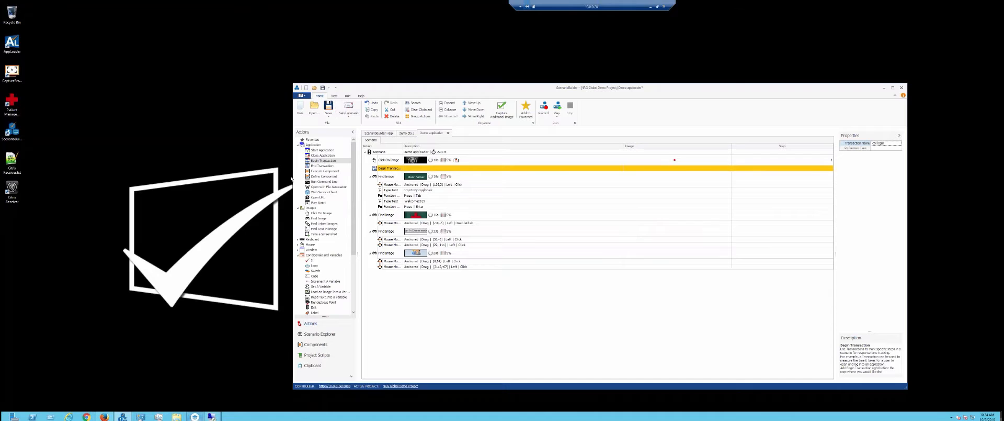
click(381, 170)
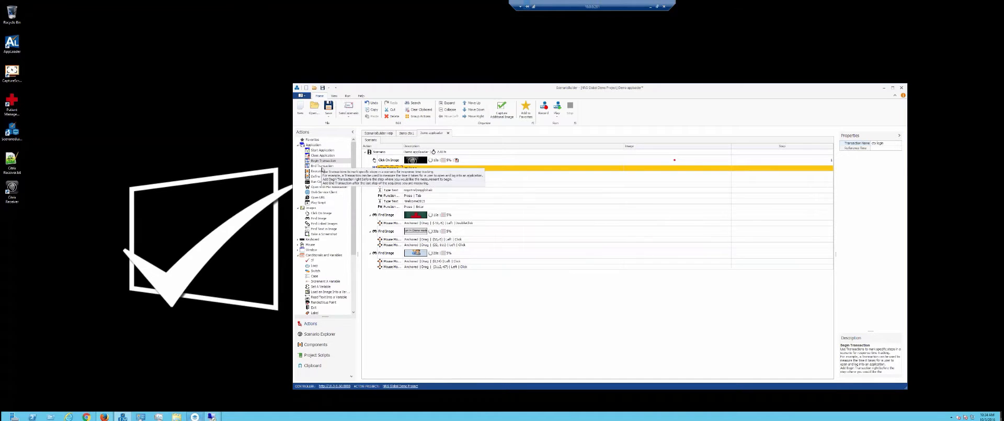
click(324, 167)
double_click(324, 166)
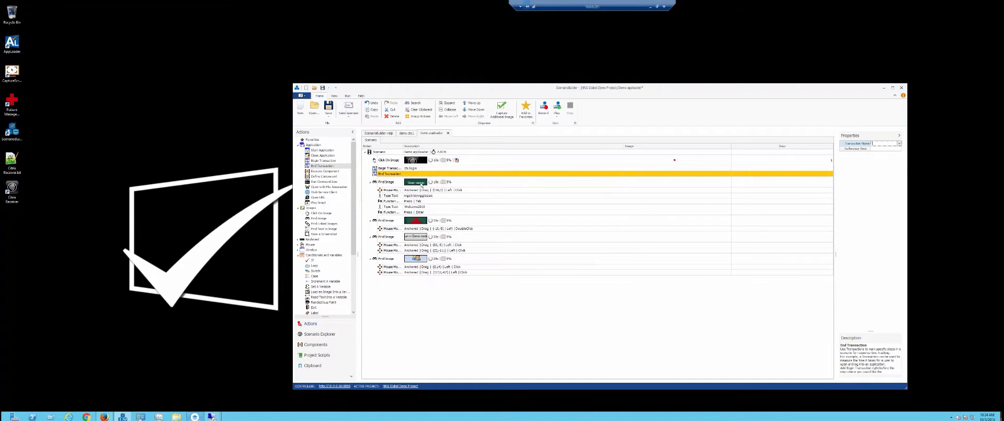
Move the End Transaction step down two places and tag it with the ctx login transaction.
click(471, 109)
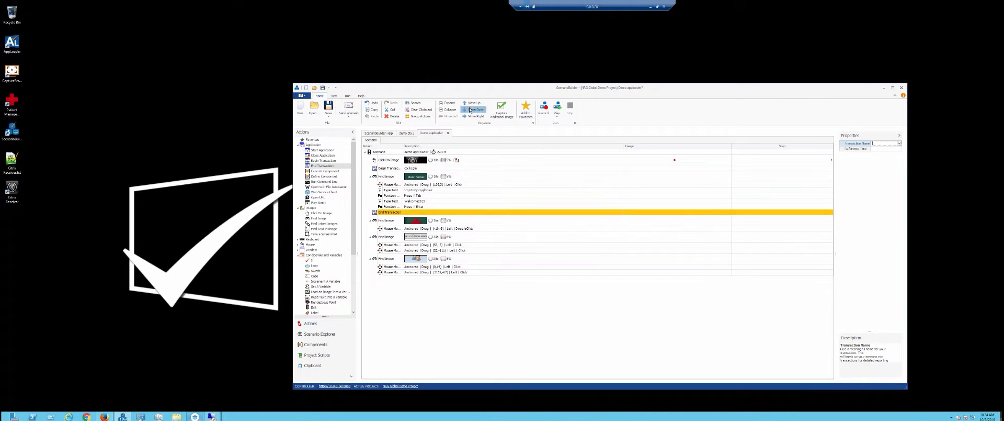
click(470, 110)
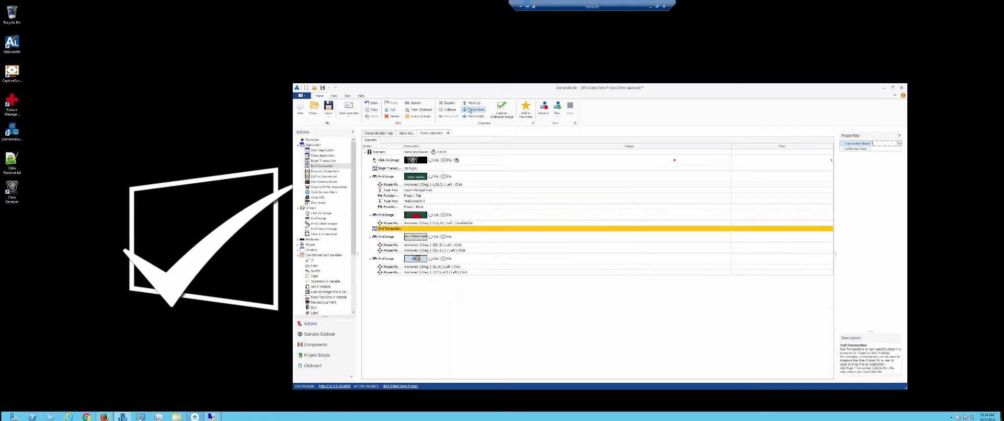
click(898, 144)
click(878, 149)
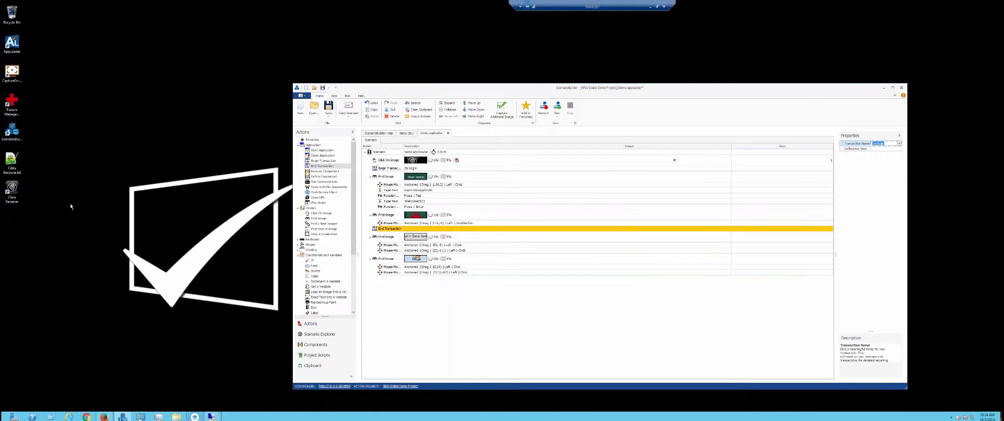
click(37, 220)
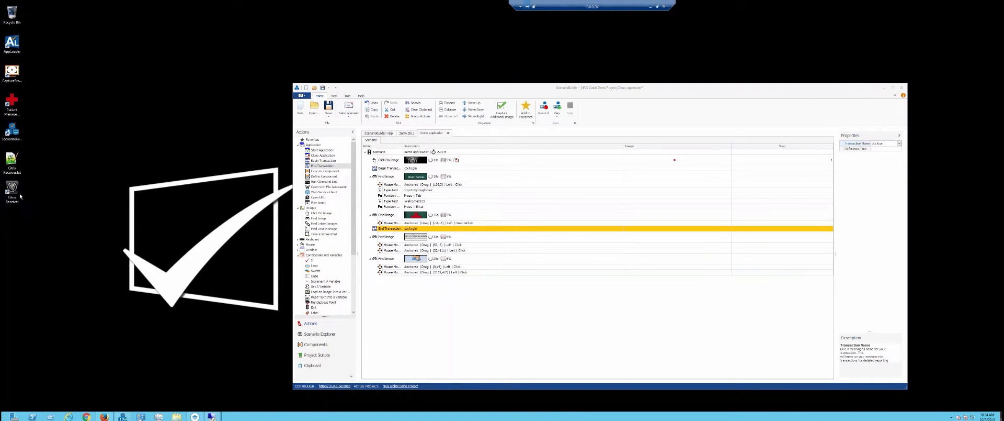
Reposition the Citrix Receiver shortcut among the desktop icons and return to ScenarioBuilder.
drag(15, 192, 324, 50)
click(8, 55)
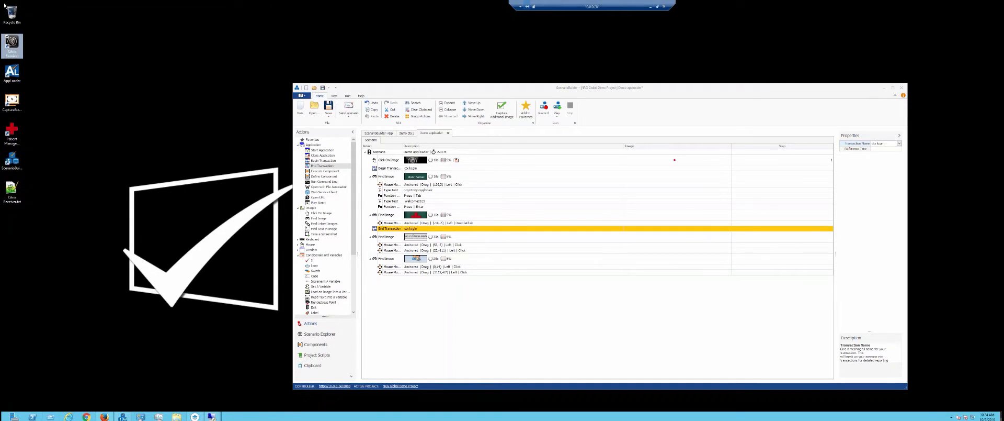
drag(12, 46, 70, 345)
drag(11, 192, 48, 77)
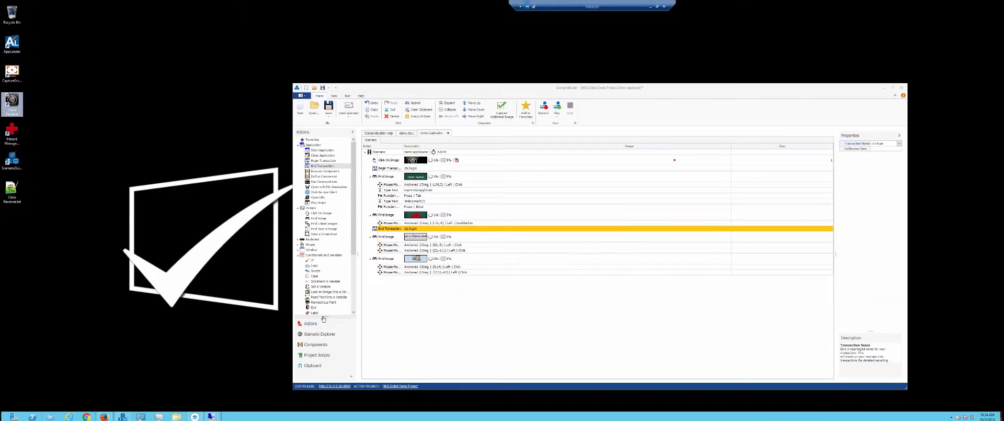
click(697, 90)
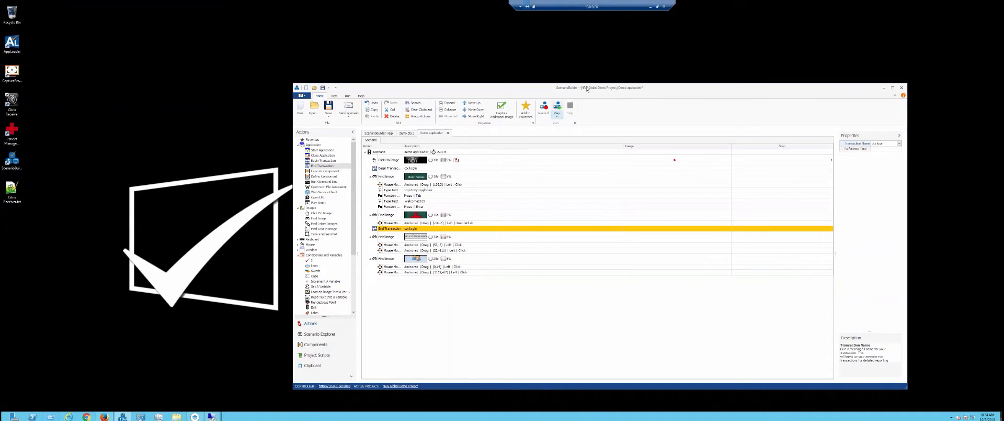
Replay the script, signing in to Citrix Receiver with the account password and launching Patient Manager Advanced.
click(557, 107)
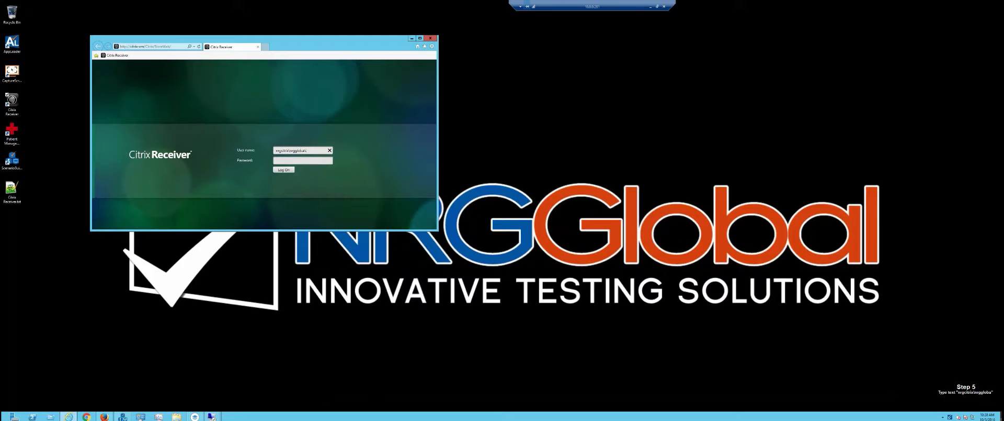
key(Tab)
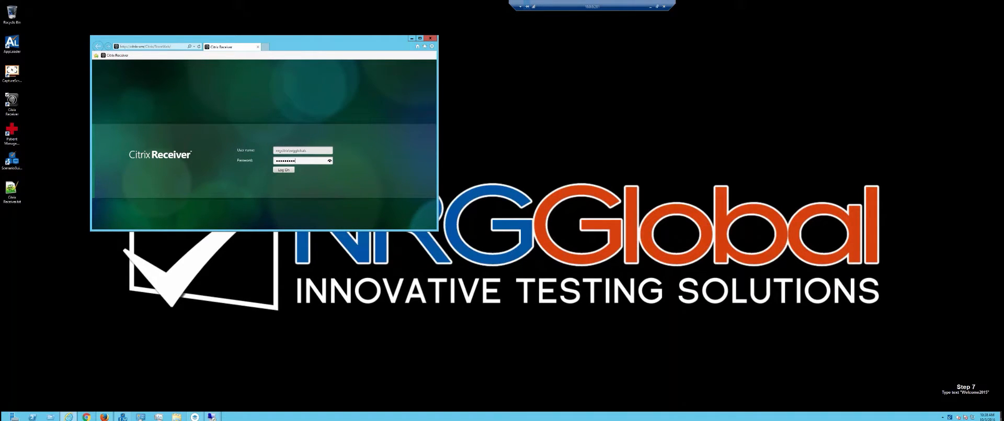
key(Return)
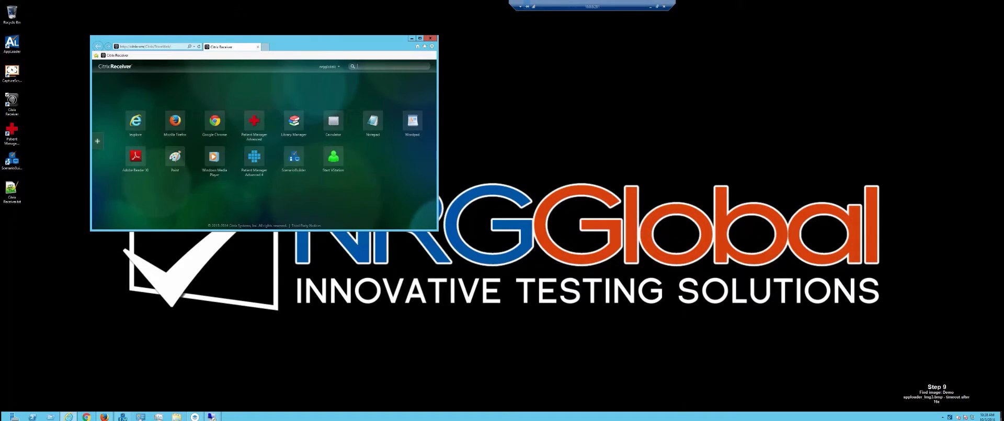
click(255, 129)
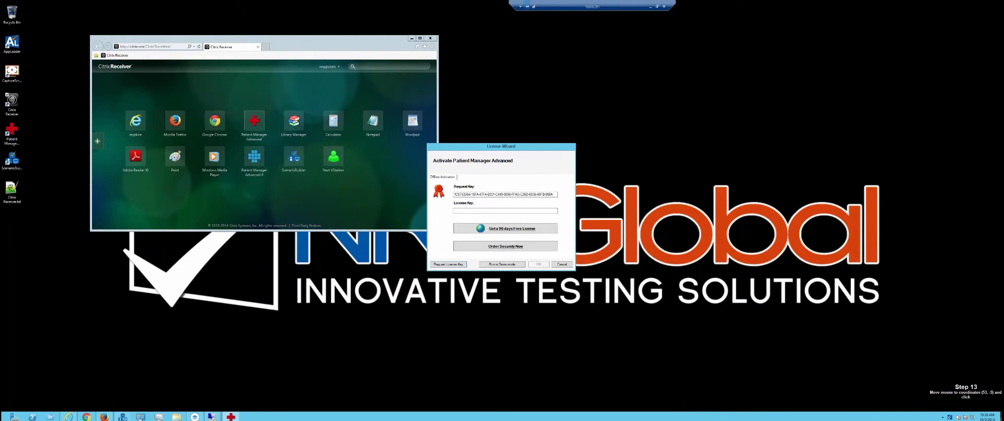
Playback runs Patient Manager in Demo mode, logs in and closes it, reporting ctx login successful.
click(518, 264)
click(505, 235)
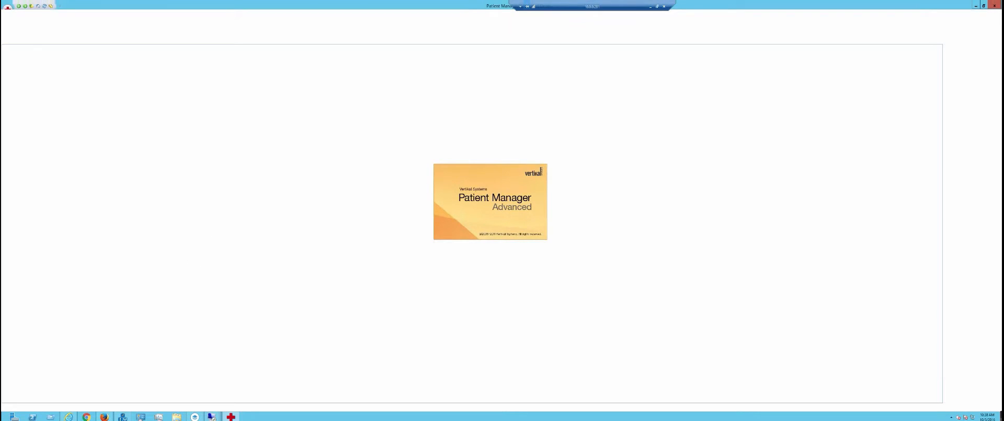
click(995, 8)
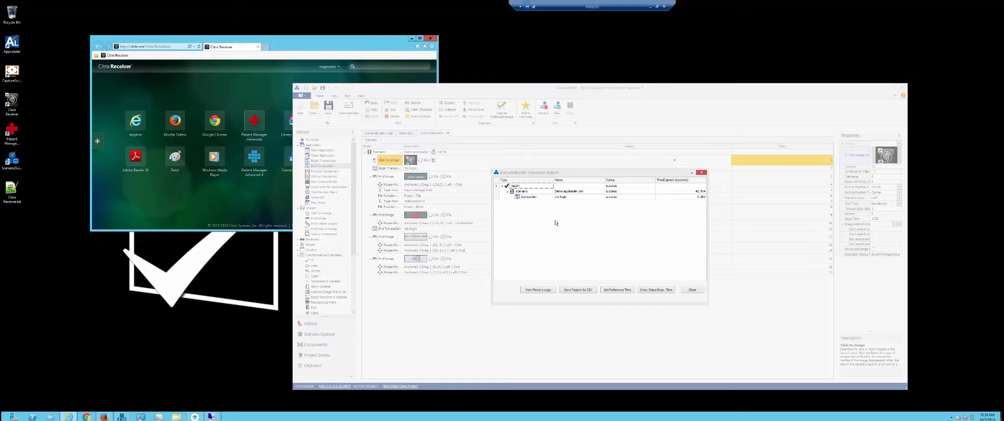
Close the Execution Report and the Citrix Receiver browser window, then send the scenario.
click(618, 290)
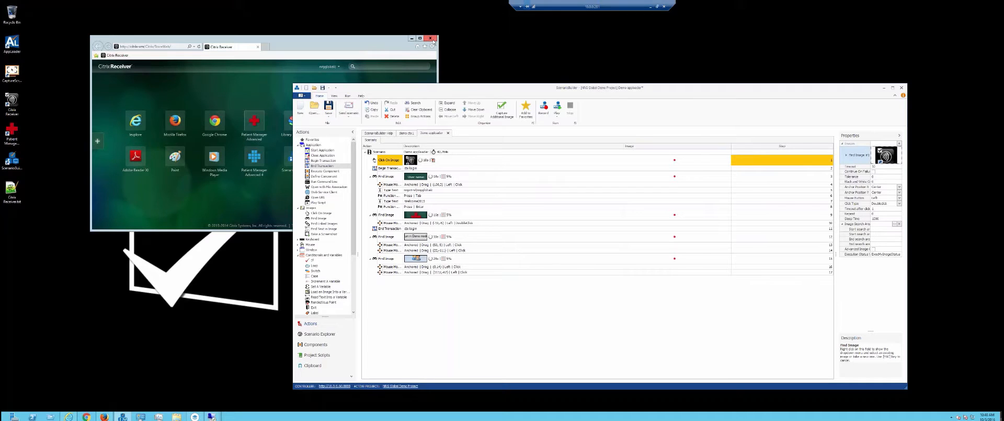
click(431, 39)
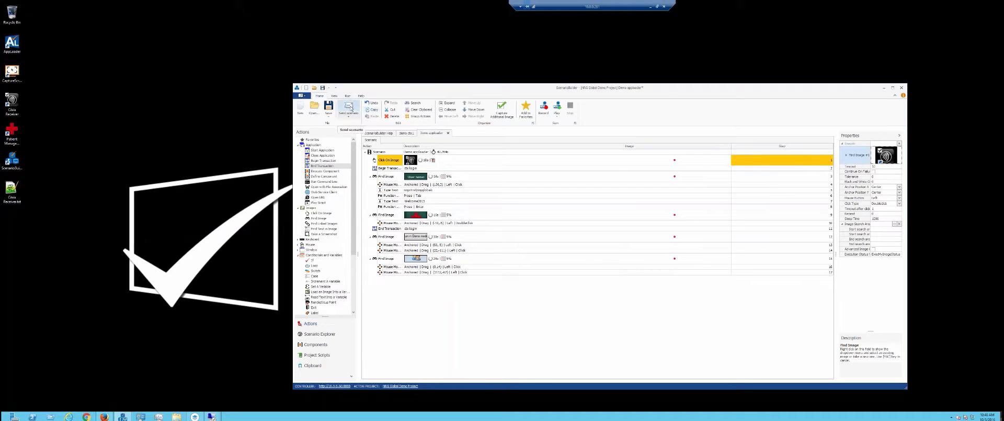
click(351, 108)
Log in to the AppLoader web console in Firefox with the administrator credentials and dismiss the Base error.
click(104, 416)
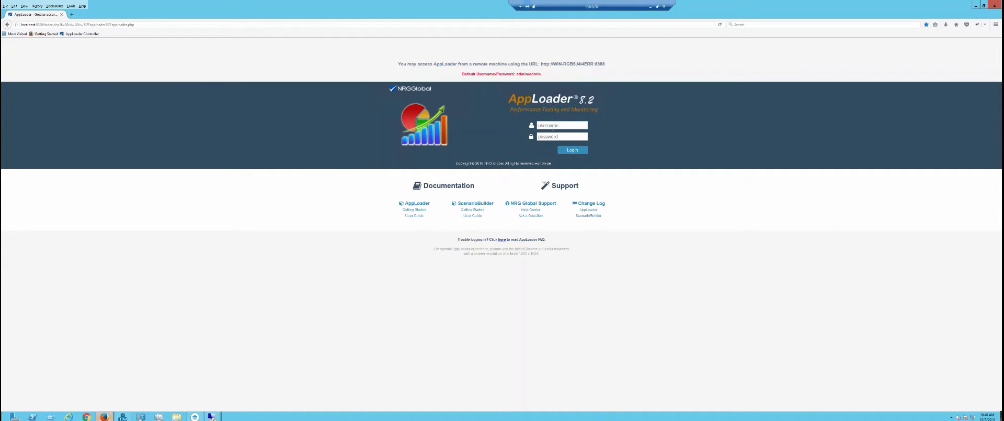
key(Tab)
key(Return)
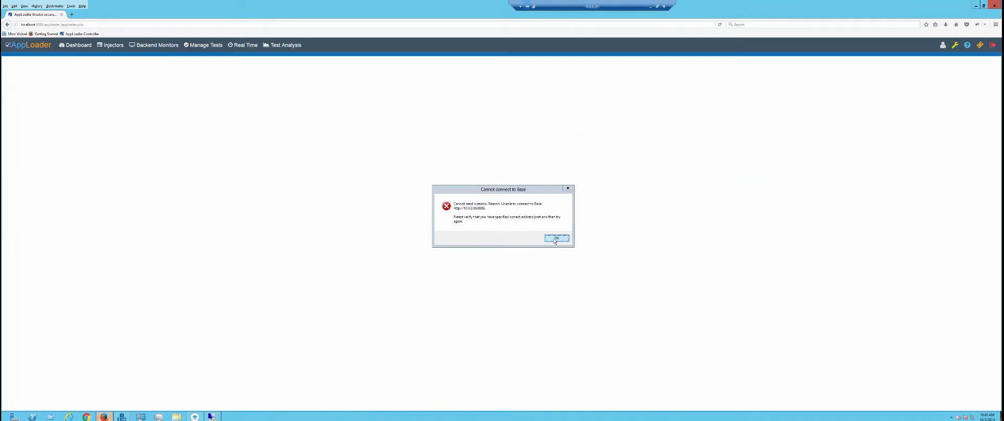
click(556, 238)
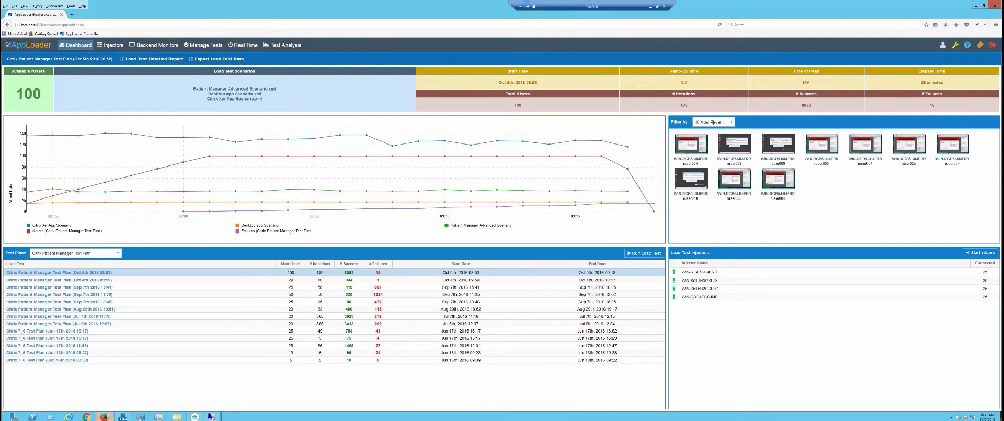
Enlarge and close a virtual user's failure screenshot, then show the remote desktop session previews.
click(732, 148)
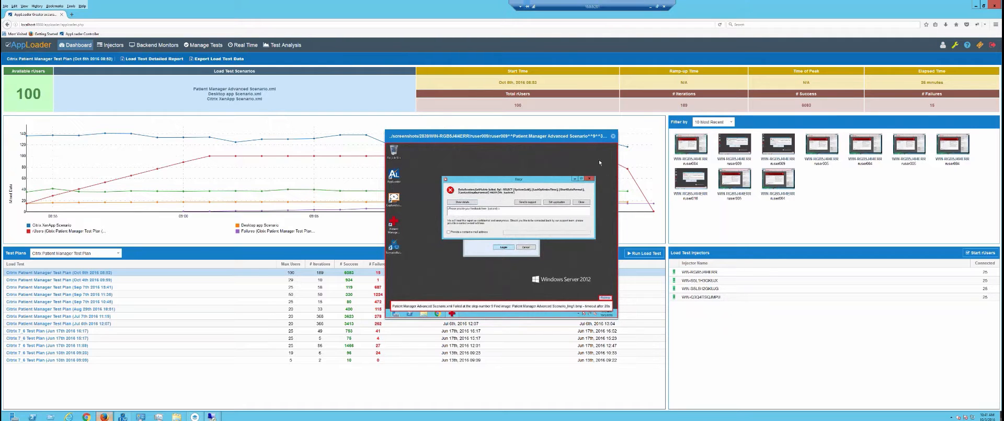
click(613, 136)
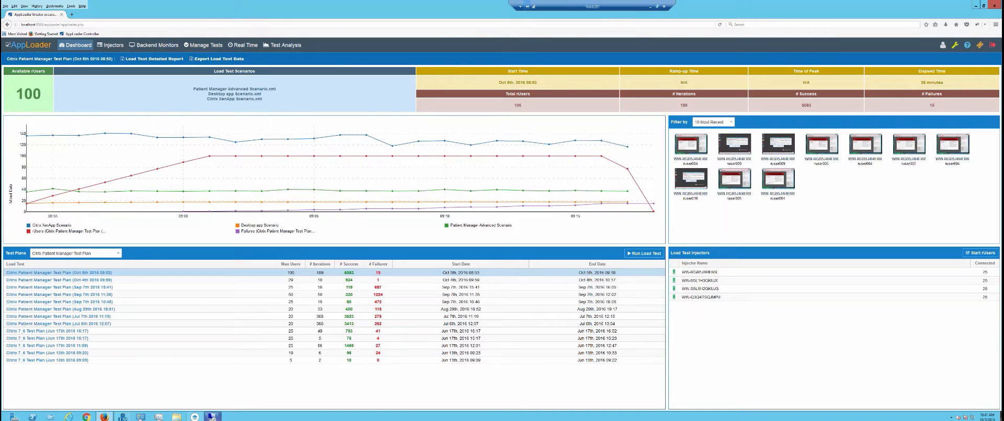
click(212, 416)
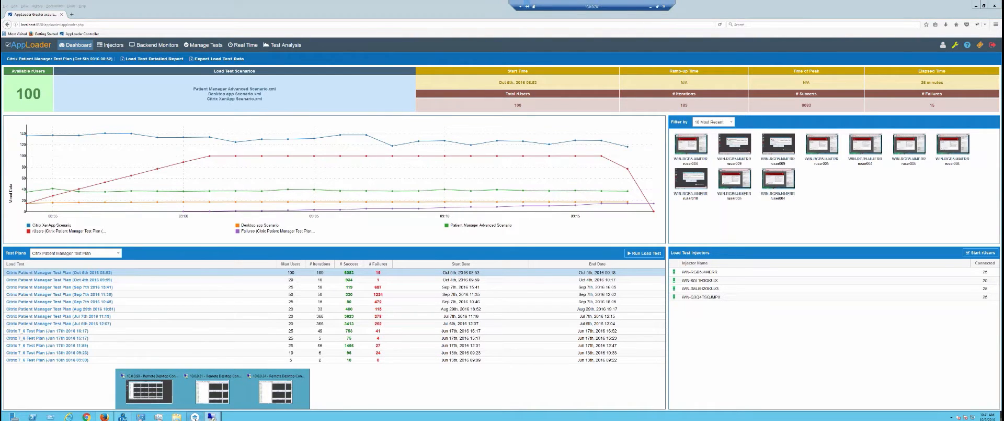
Switch to the 10.0.0.90 session, restore the rUserManager window, and return to the AppLoader dashboard.
click(148, 390)
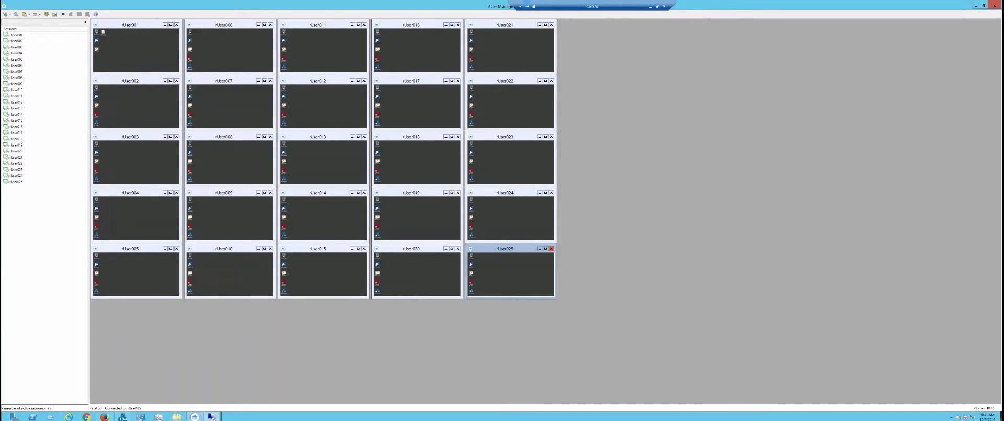
double_click(350, 8)
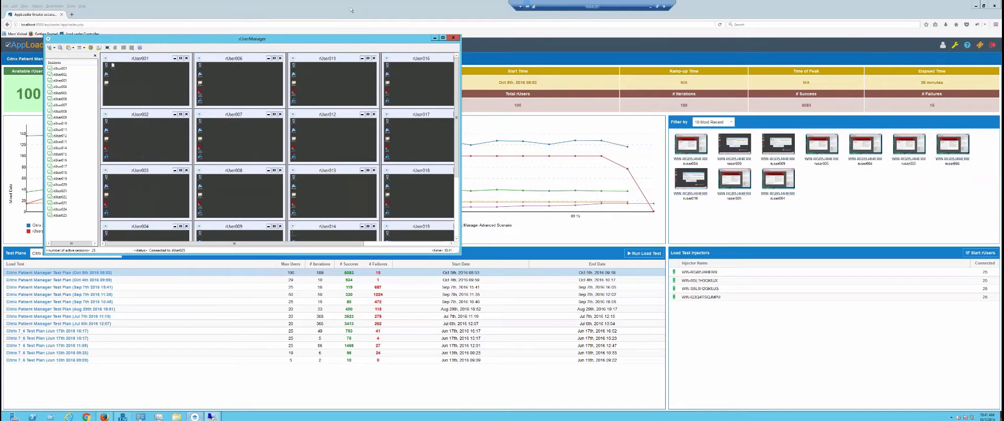
click(351, 7)
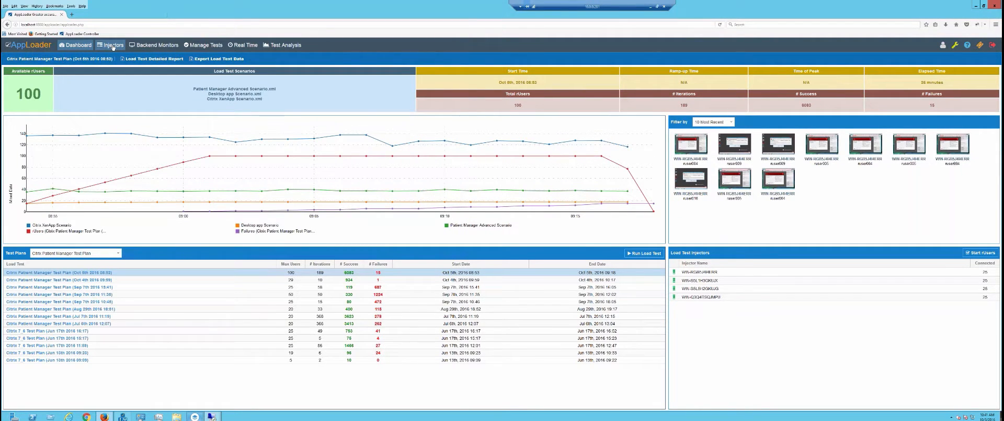
Open the Injectors list and select WIN-S5L5H2GKUJG, WIN-S5L1H3GKUJX and WIN-RGB5JMI4ERR in turn.
click(112, 45)
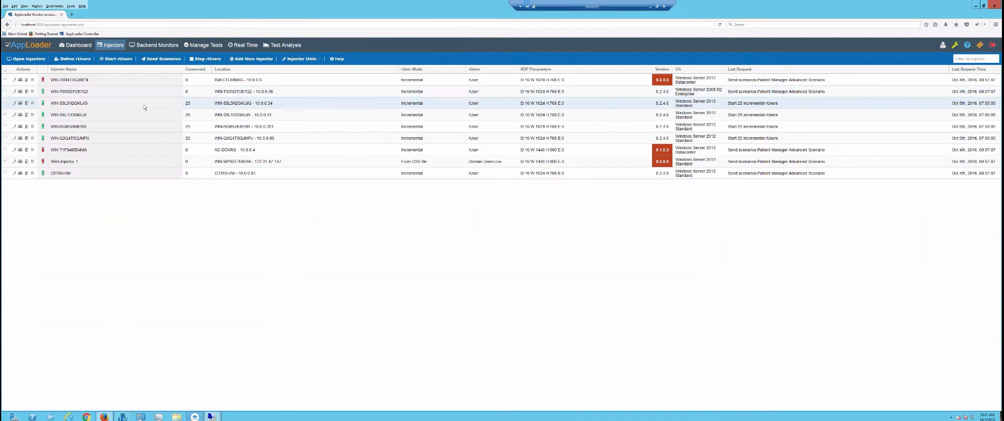
click(144, 105)
click(143, 120)
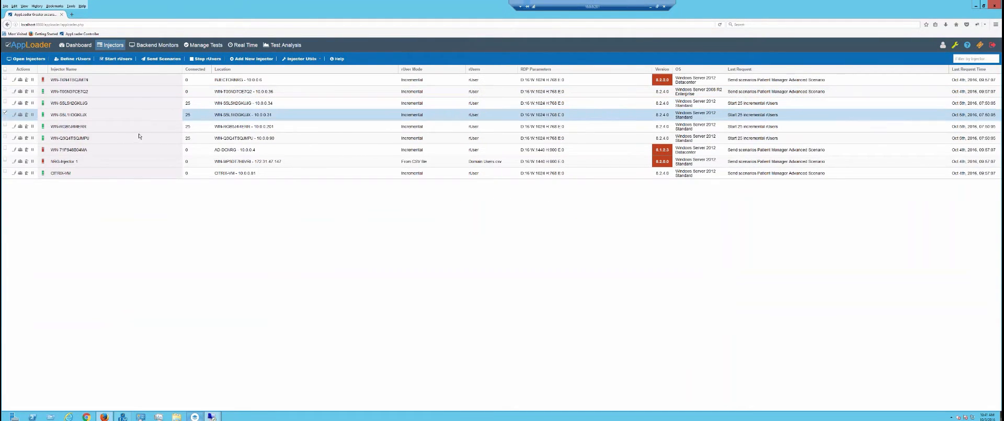
click(140, 131)
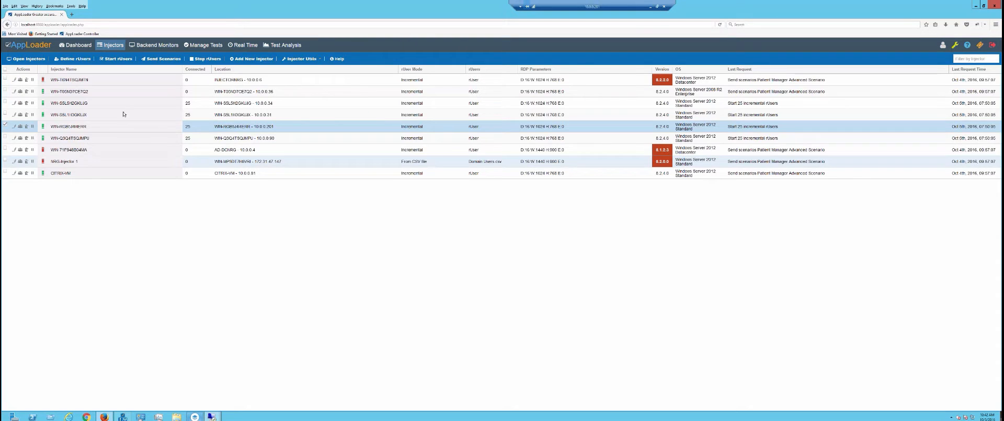
Browse Backend Monitors and the Windows system type under Add New System, then open Manage Tests.
click(147, 47)
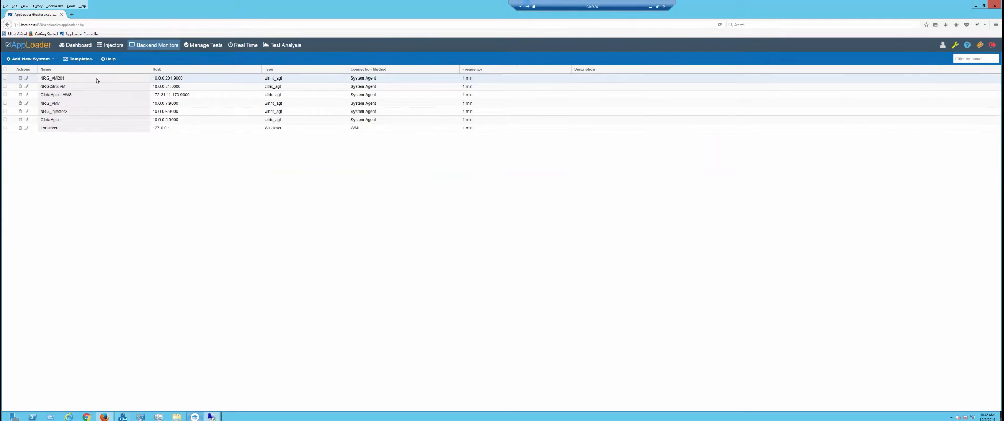
click(33, 59)
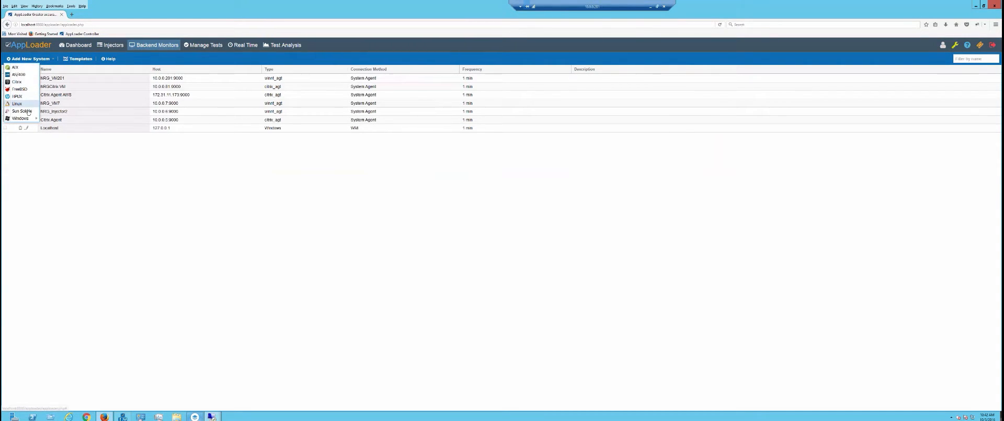
mouse_move(32, 120)
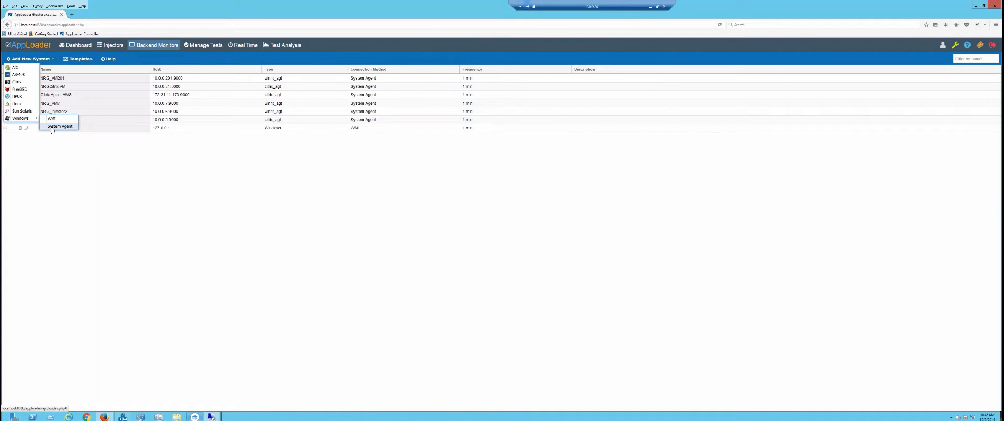
click(204, 47)
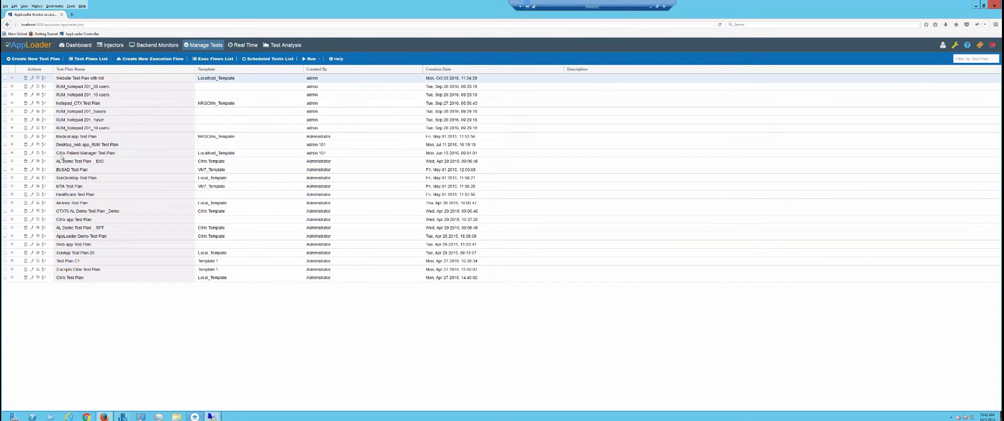
Open the Citrix Patient Manager Test Plan for editing and look over the initializing script choices.
click(31, 153)
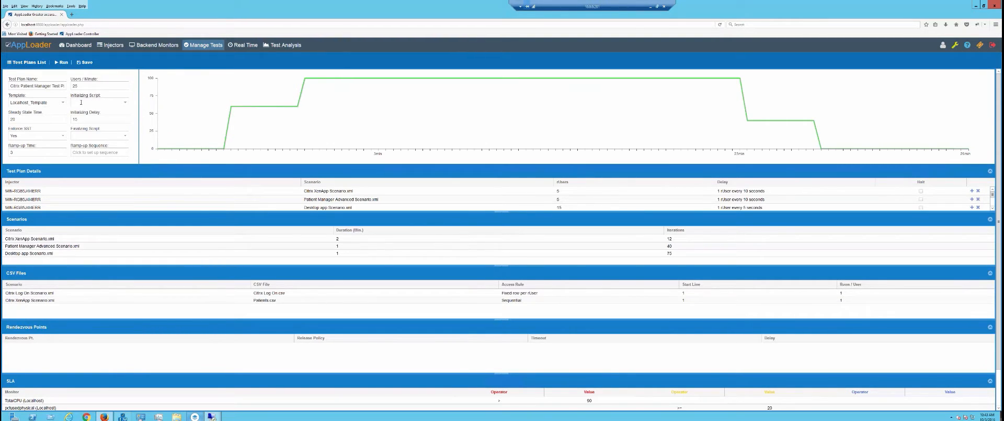
click(124, 104)
click(134, 104)
Set the Desktop app scenario rUser delay to 5 seconds and scroll through the plan.
mouse_move(88, 152)
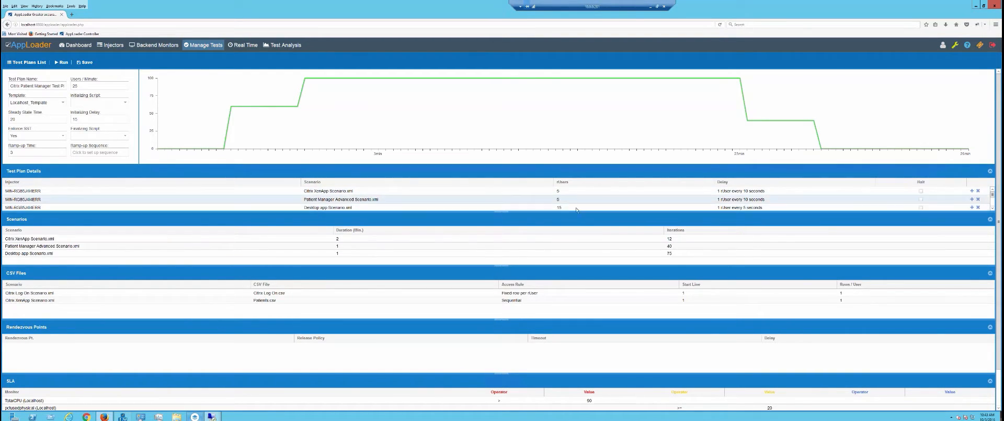
click(785, 207)
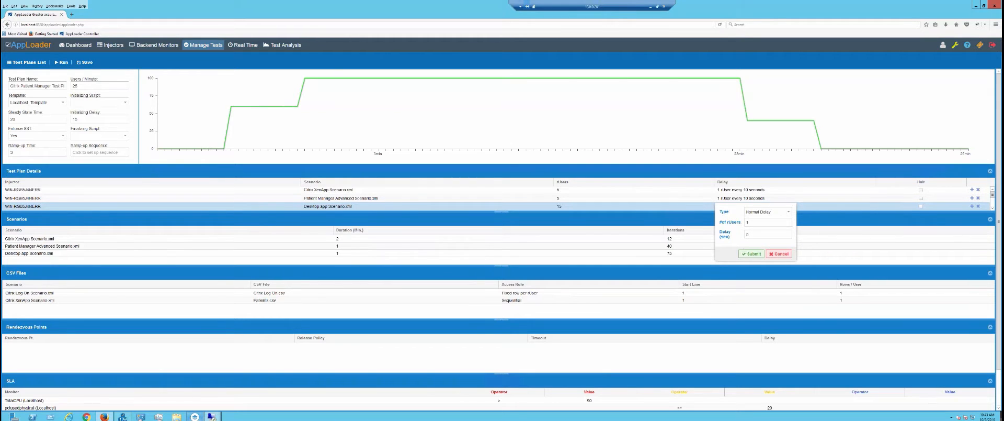
click(780, 254)
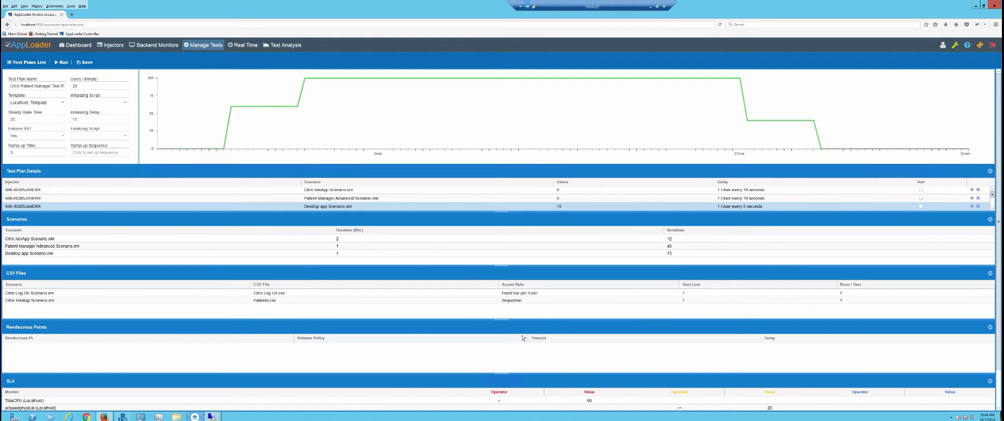
scroll(523, 337, down, 1)
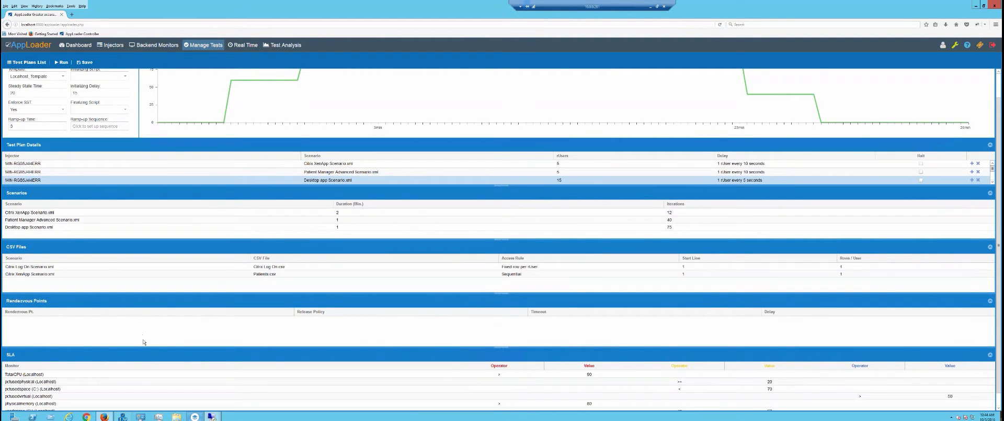
scroll(367, 376, down, 1)
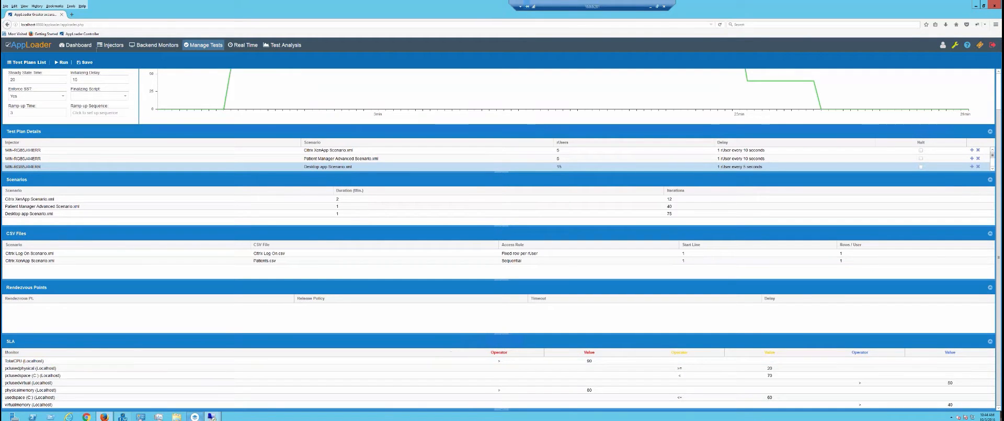
Save the test plan and view its execution plan with wider Host and CSV file columns.
click(80, 63)
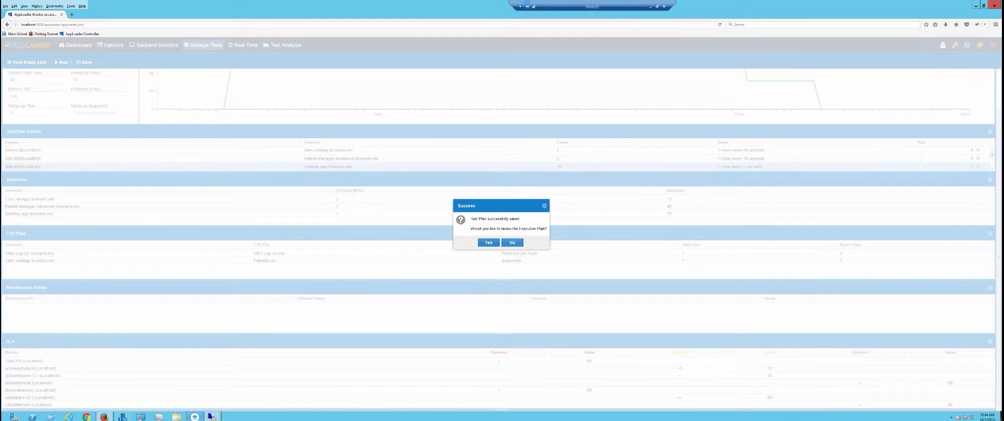
click(489, 243)
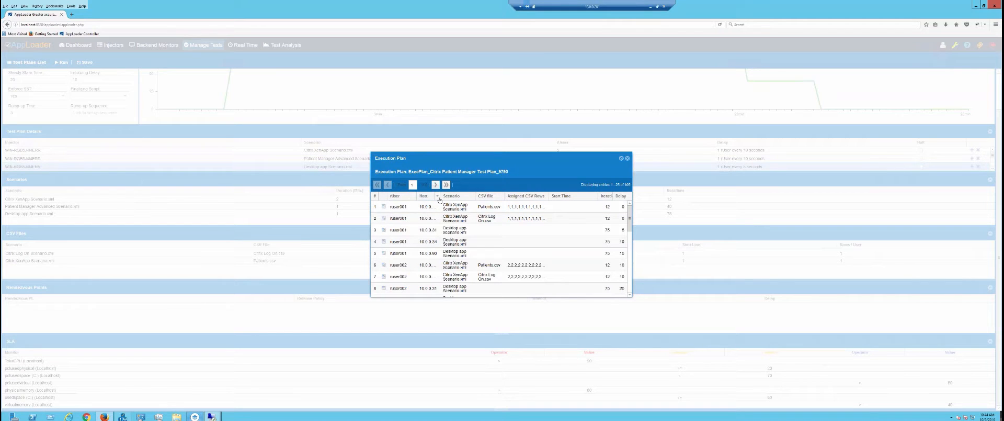
drag(439, 196, 494, 198)
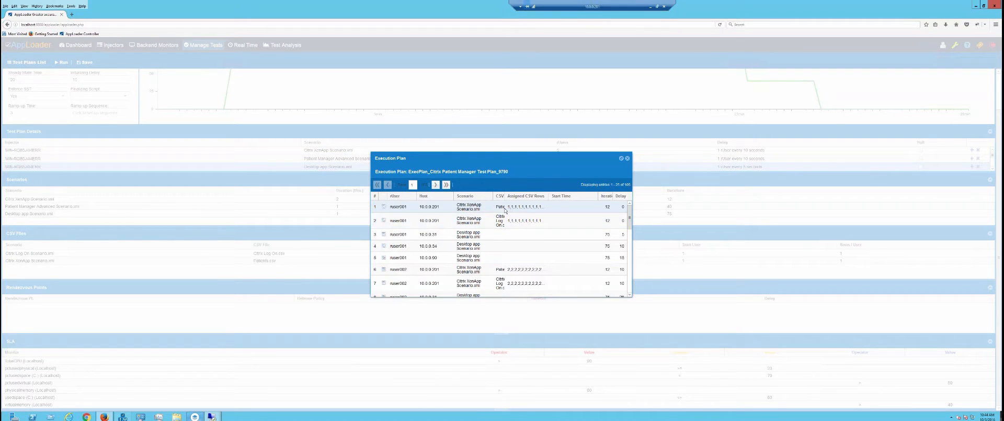
drag(505, 197, 516, 198)
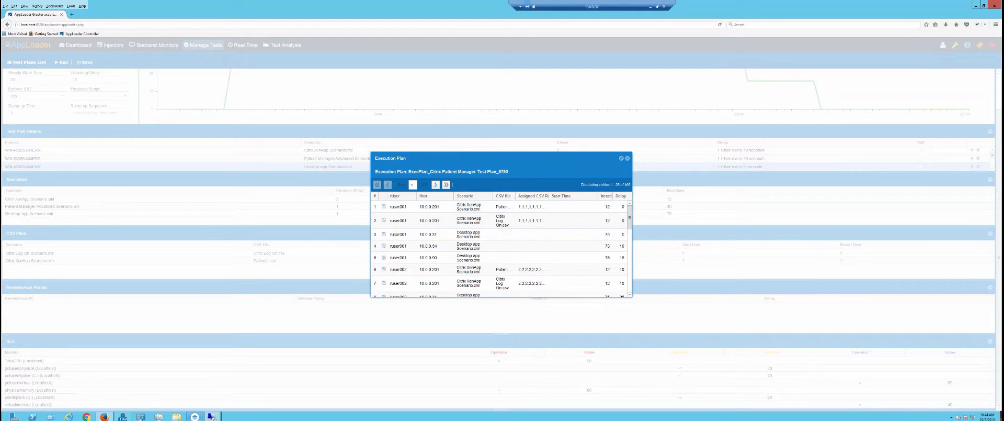
Inspect the assigned CSV rows for the first and second execution plan entries.
click(532, 207)
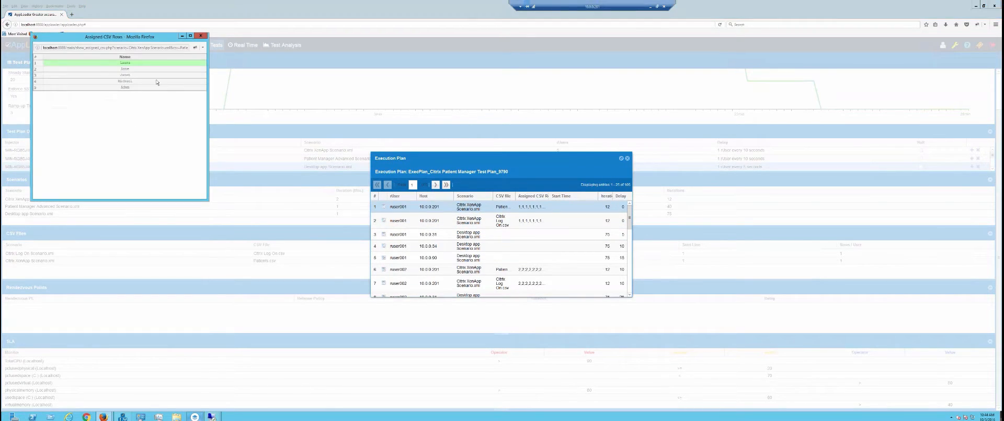
click(201, 36)
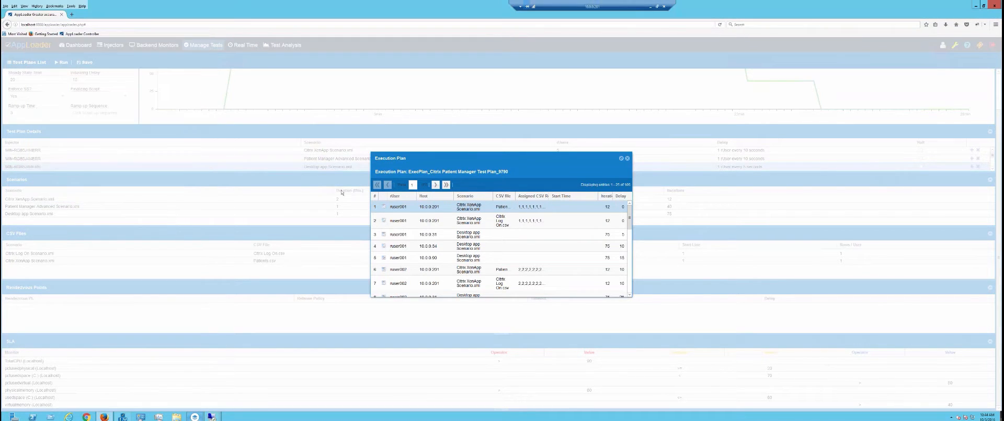
click(515, 222)
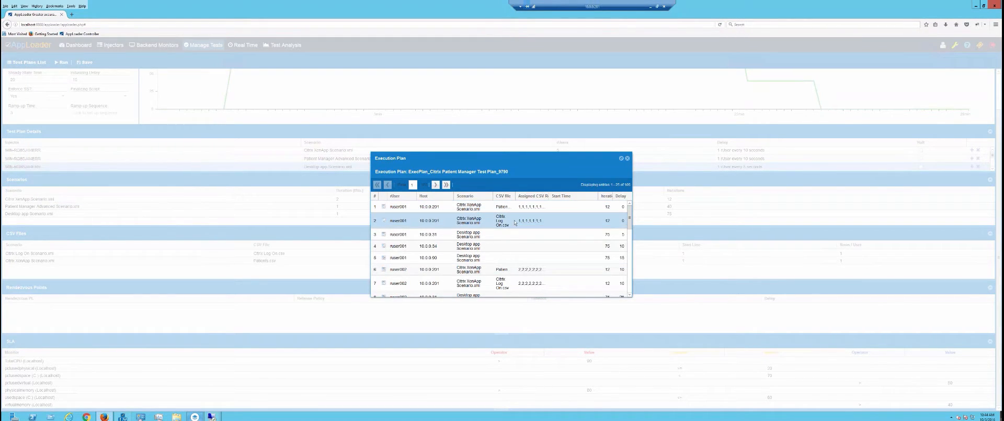
click(384, 221)
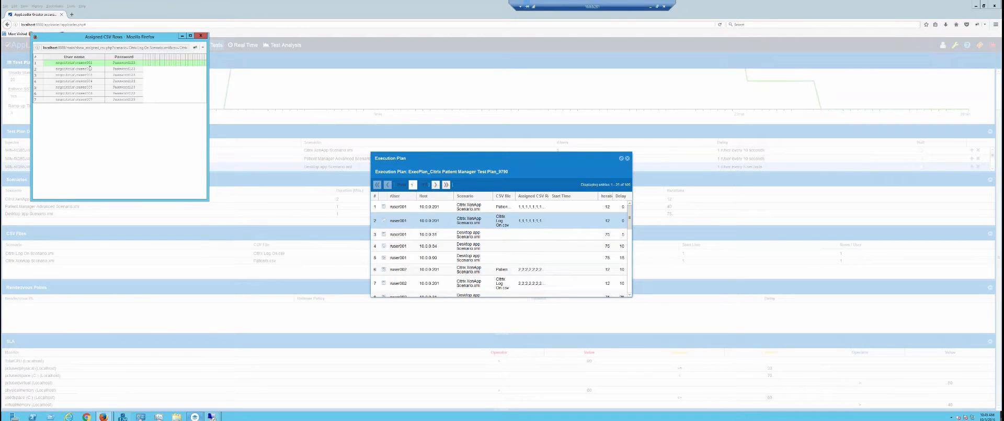
click(199, 35)
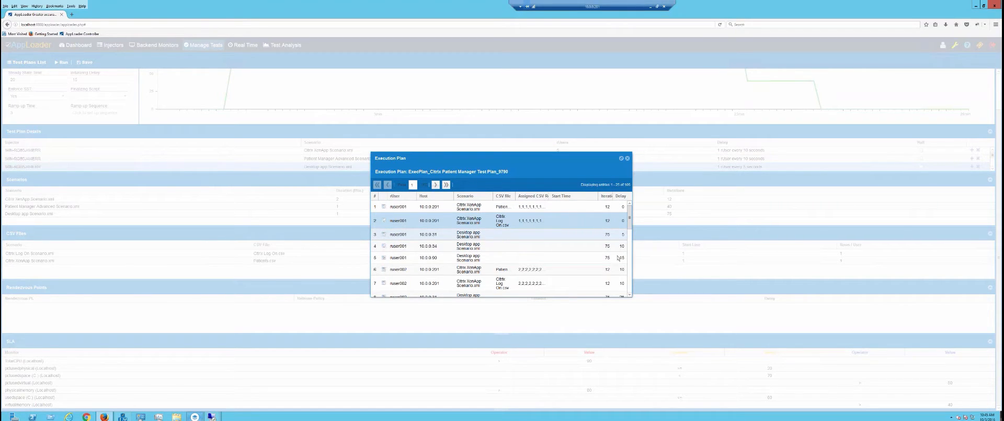
Start a load test from this test plan and confirm the run.
click(628, 159)
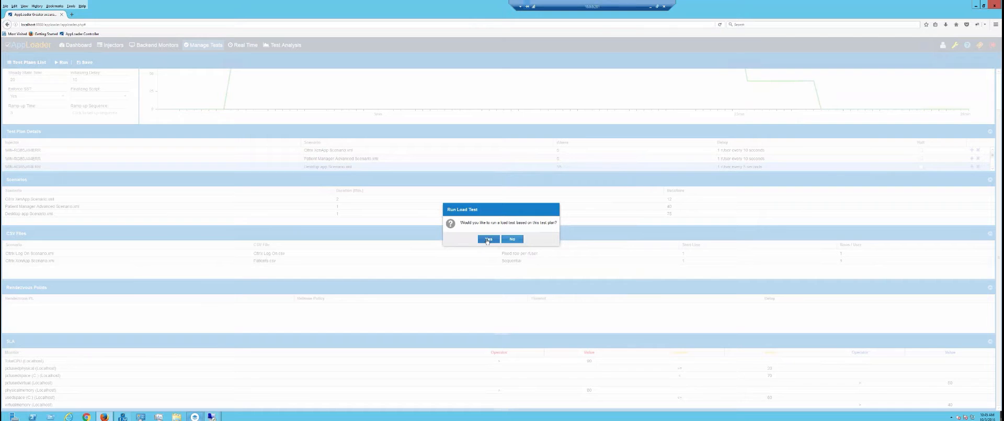
click(488, 239)
click(482, 223)
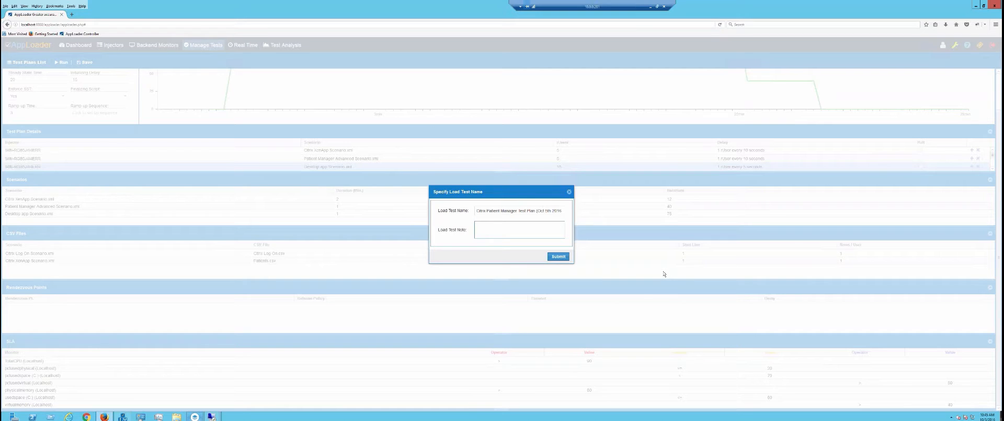
Submit the load test with the note 'before upg' and acknowledge the success message.
text(before upgrade to 7.8)
click(560, 257)
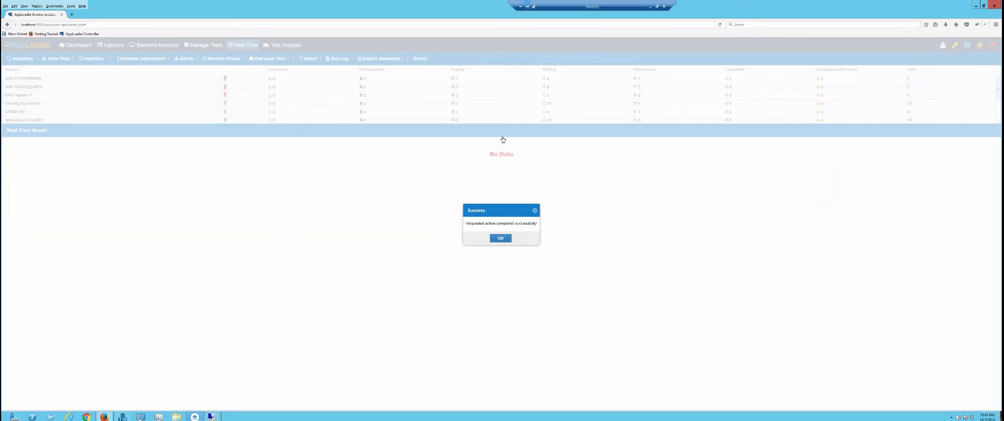
click(500, 237)
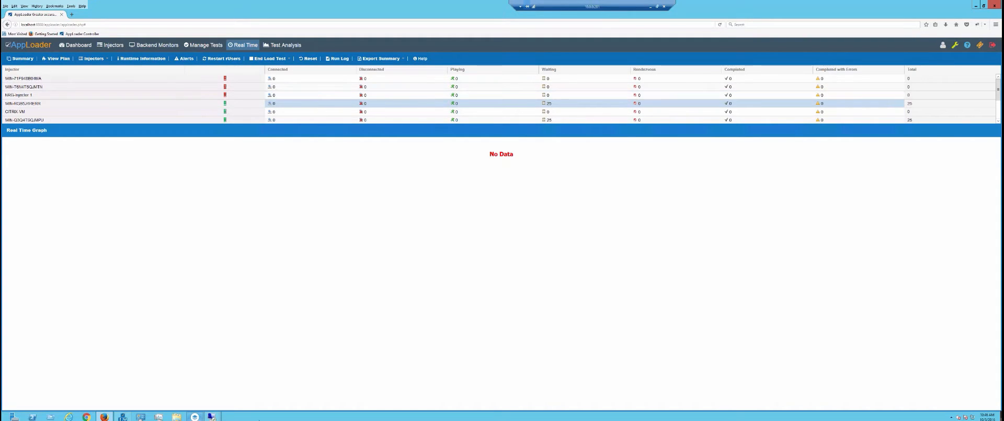
Enlarge rUserManager to show all 25 sessions and expand rUser001's session.
click(195, 417)
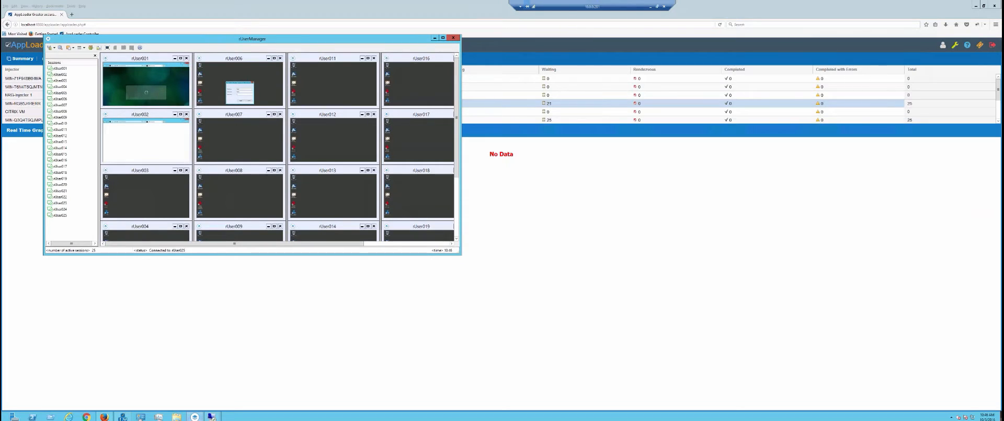
drag(461, 254, 695, 411)
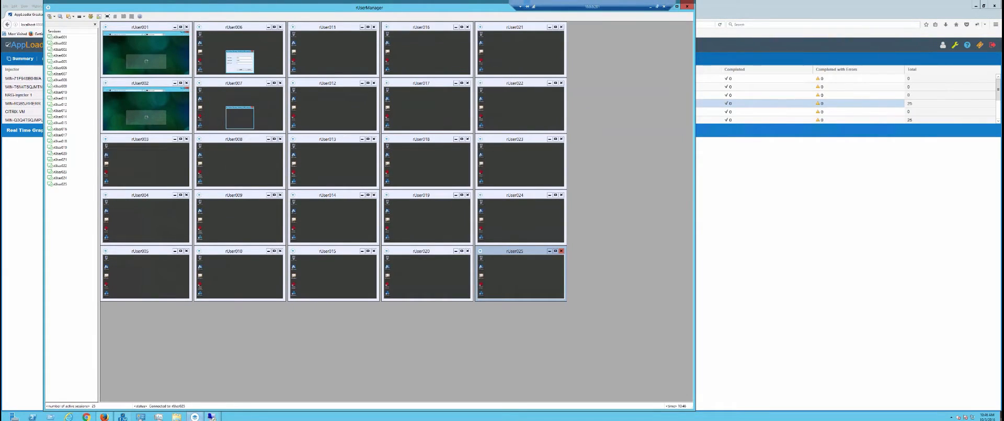
double_click(150, 28)
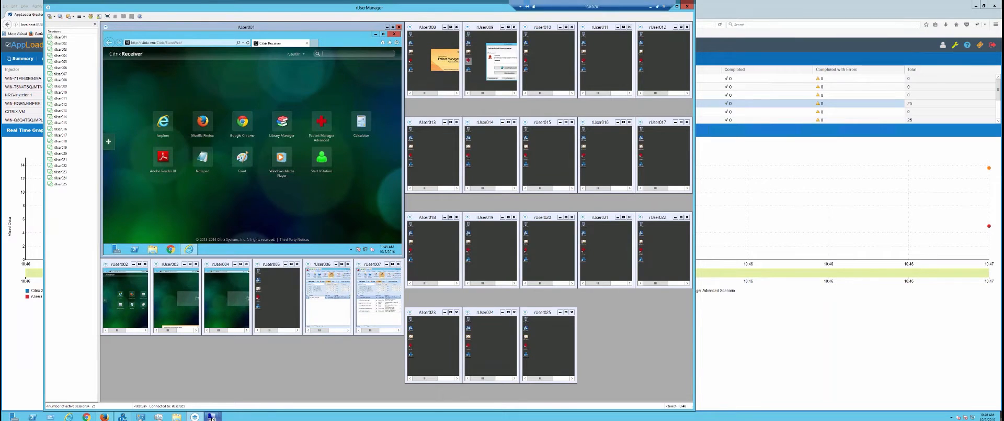
Check the 10.0.0.90 and 10.0.0.34 remote desktops, then return to the AppLoader window.
mouse_move(211, 416)
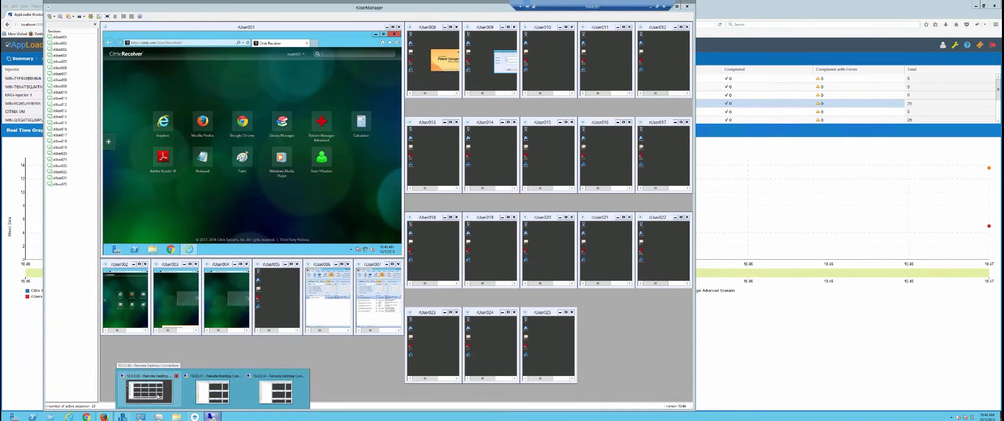
click(158, 396)
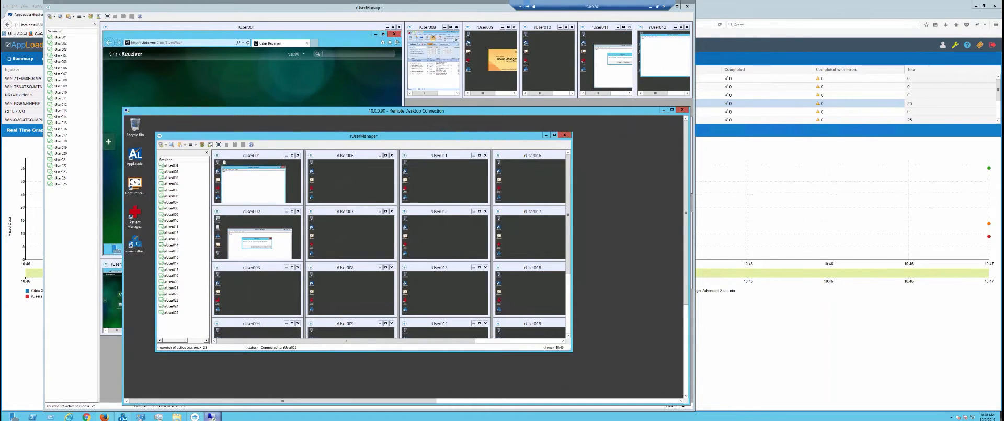
mouse_move(213, 406)
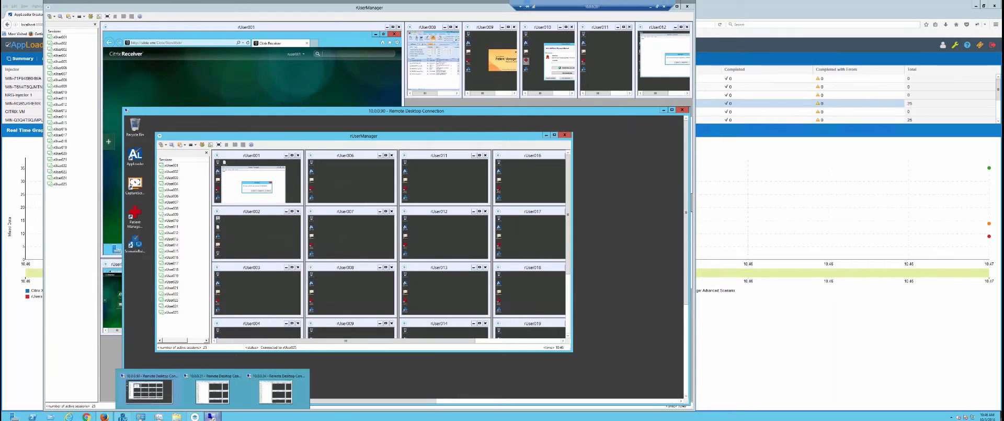
click(271, 406)
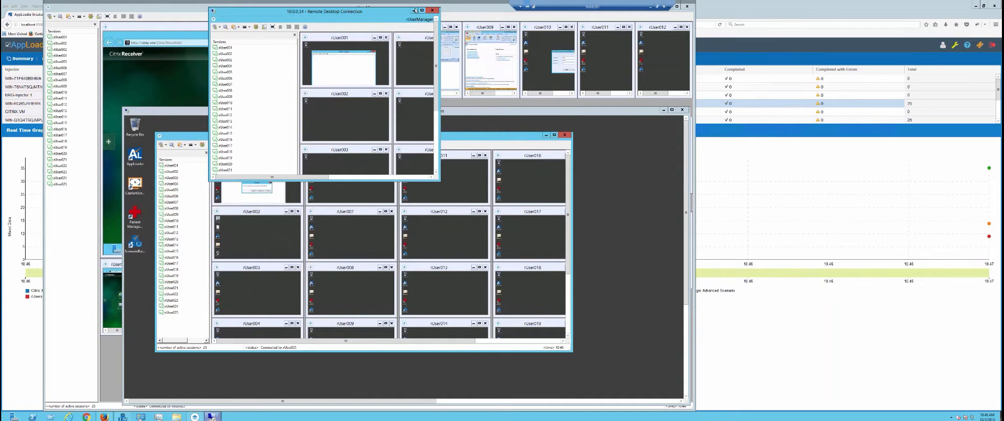
click(413, 10)
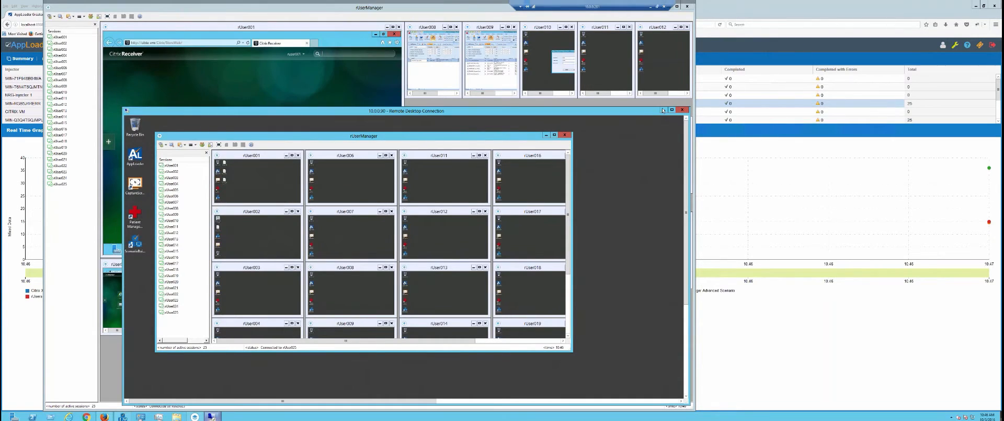
click(287, 89)
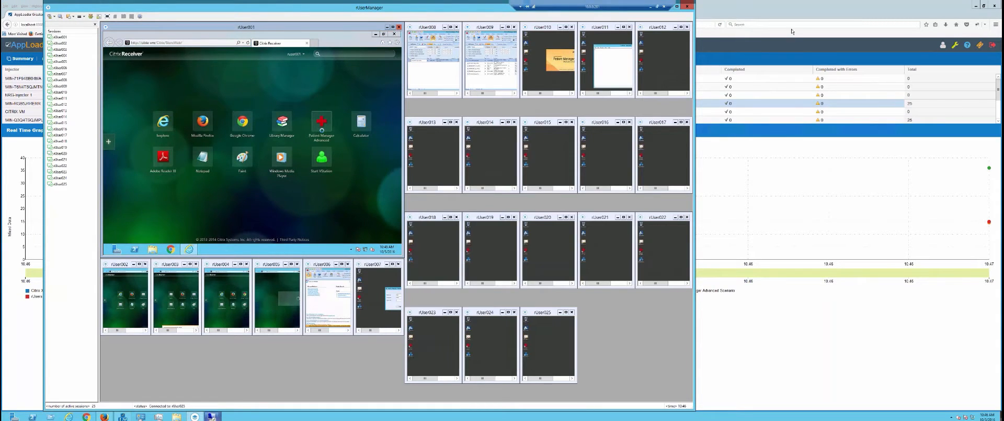
click(788, 8)
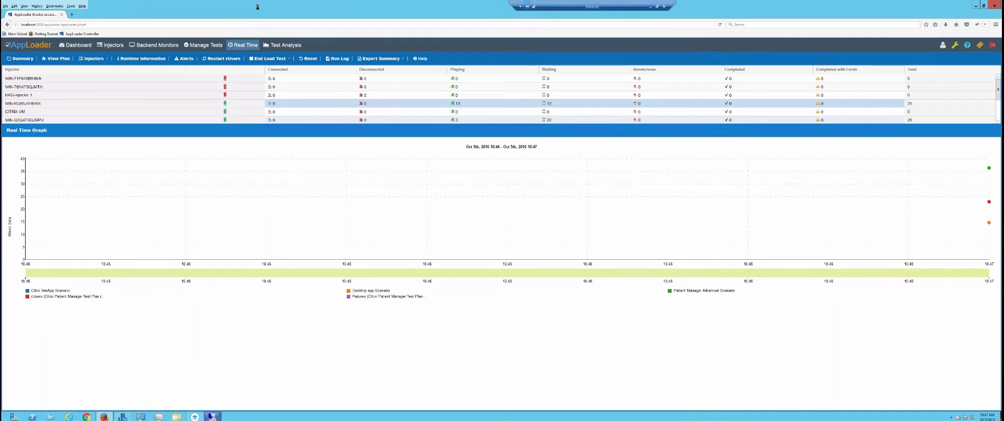
click(204, 45)
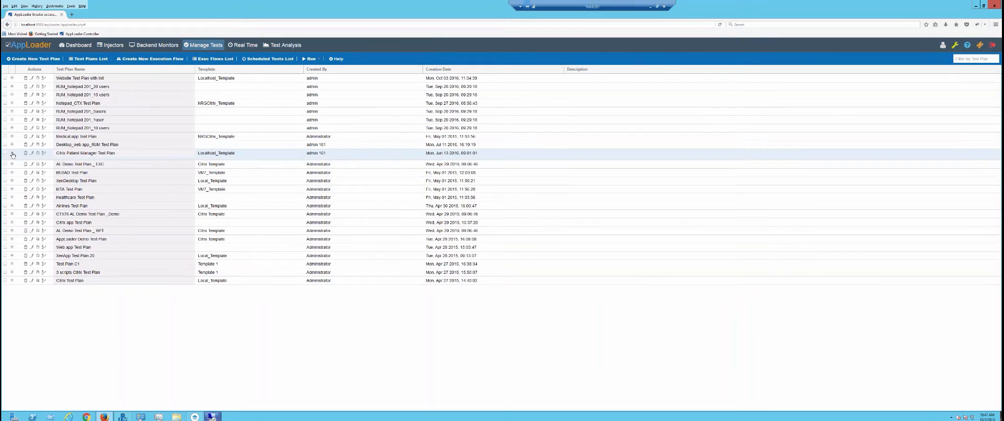
click(12, 153)
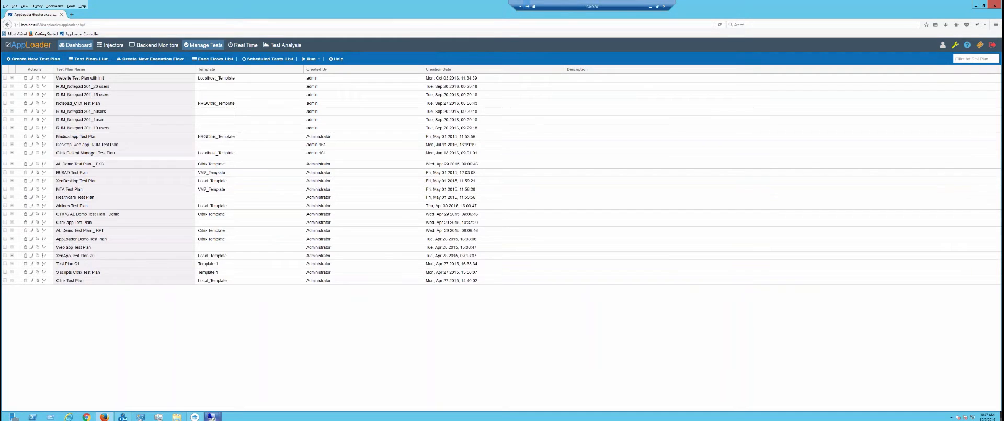
click(76, 45)
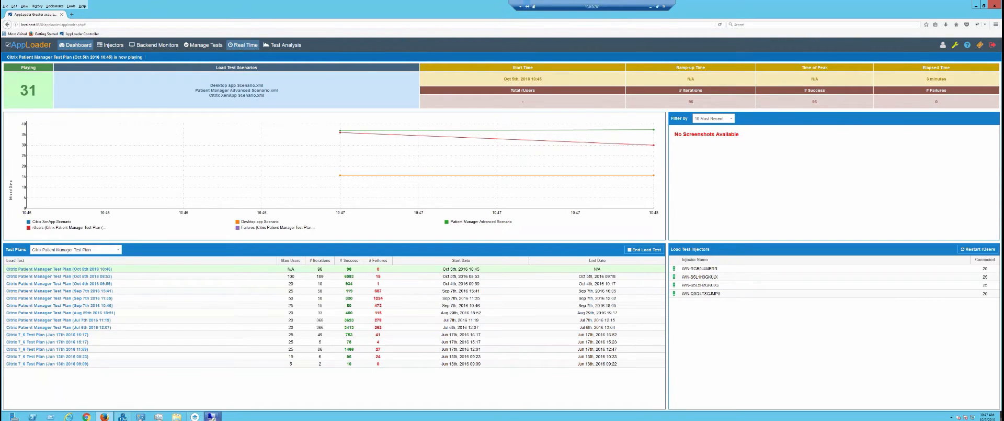
click(242, 45)
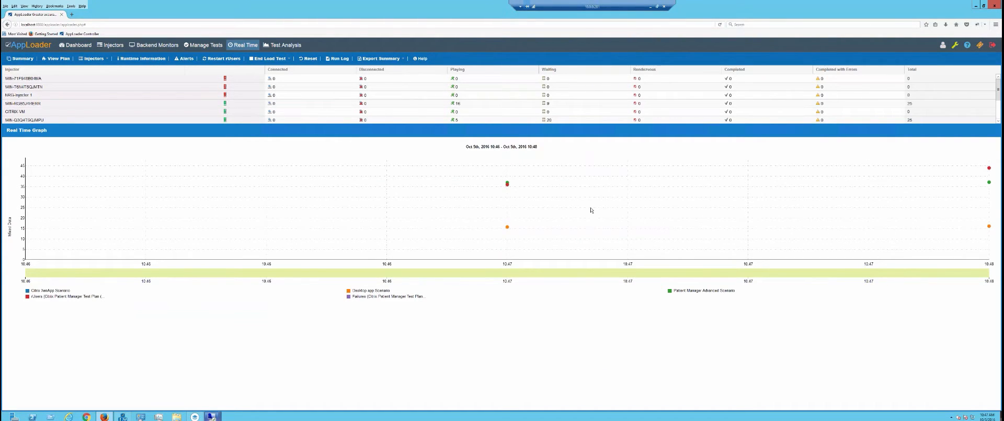
End the current load test, confirming and dismissing the notice.
click(261, 59)
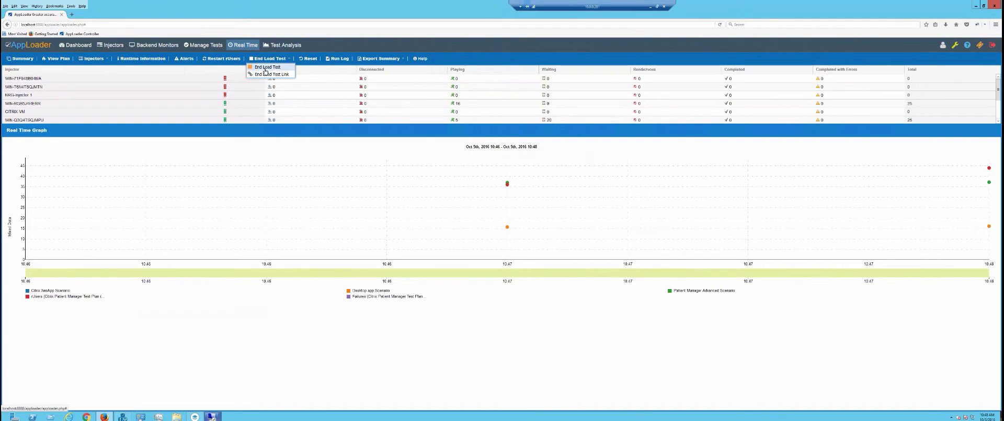
click(266, 68)
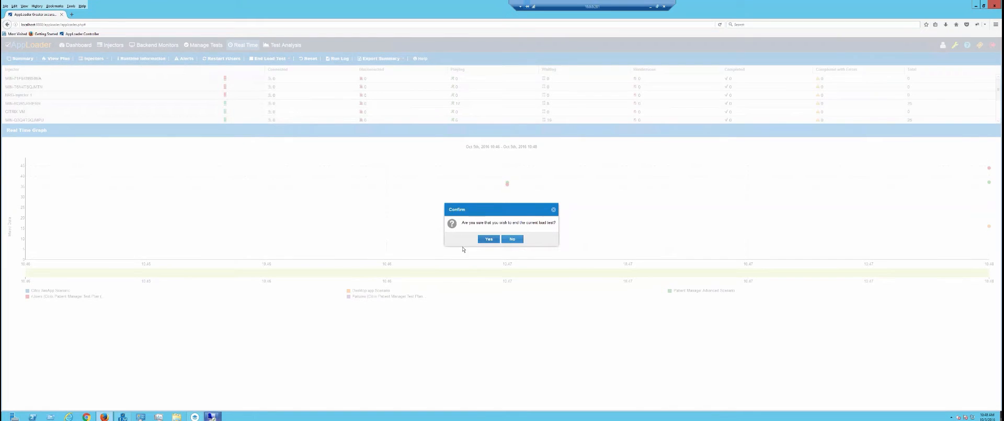
click(489, 238)
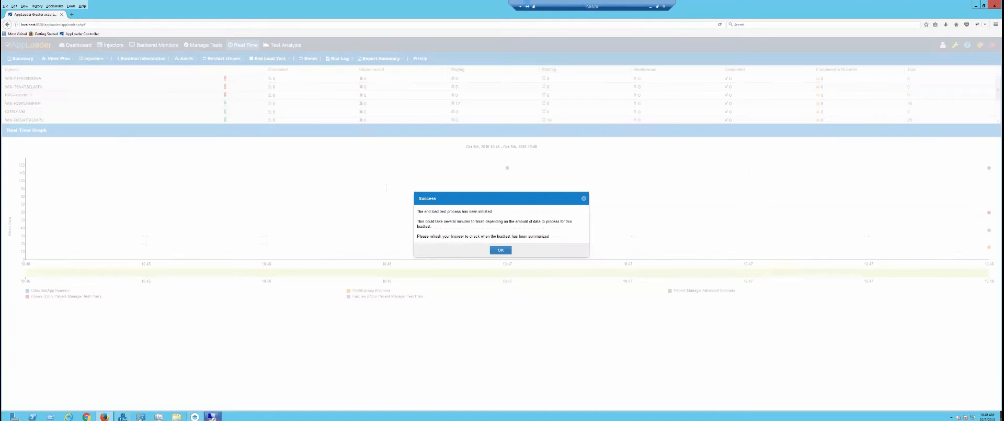
click(508, 252)
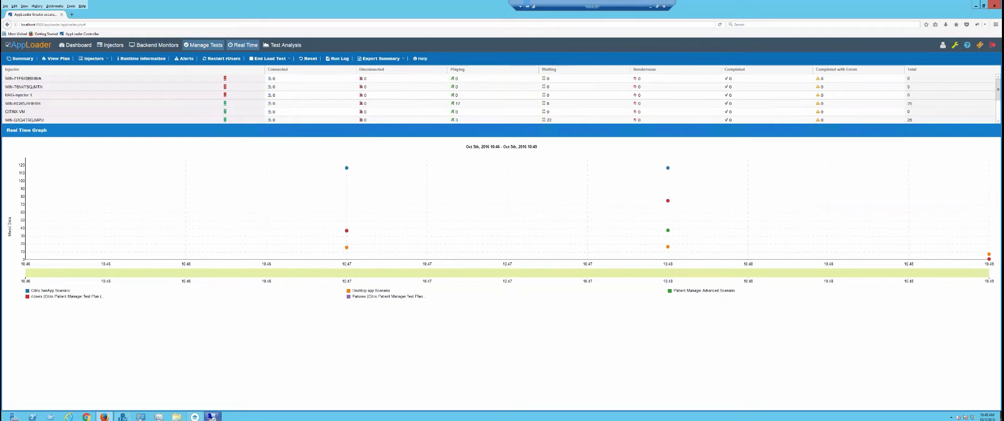
Check the Dashboard for the stopped test, then return to the Manage Tests list.
click(204, 45)
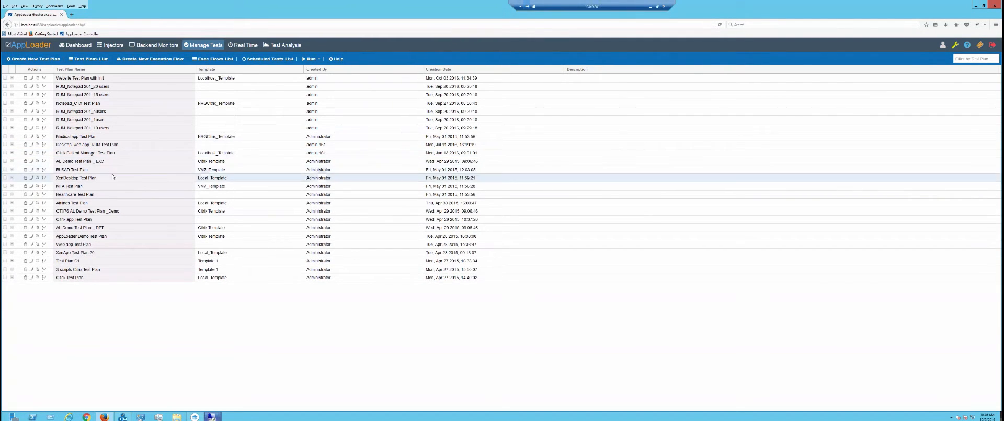
click(78, 46)
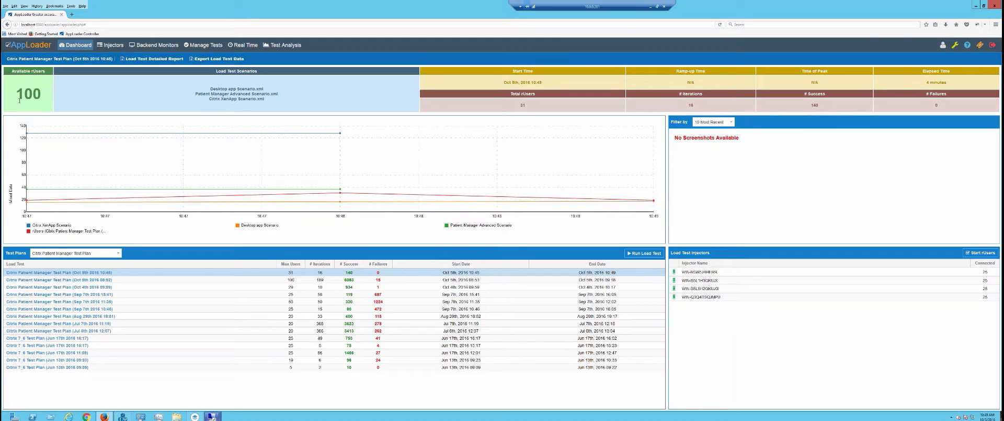
click(202, 45)
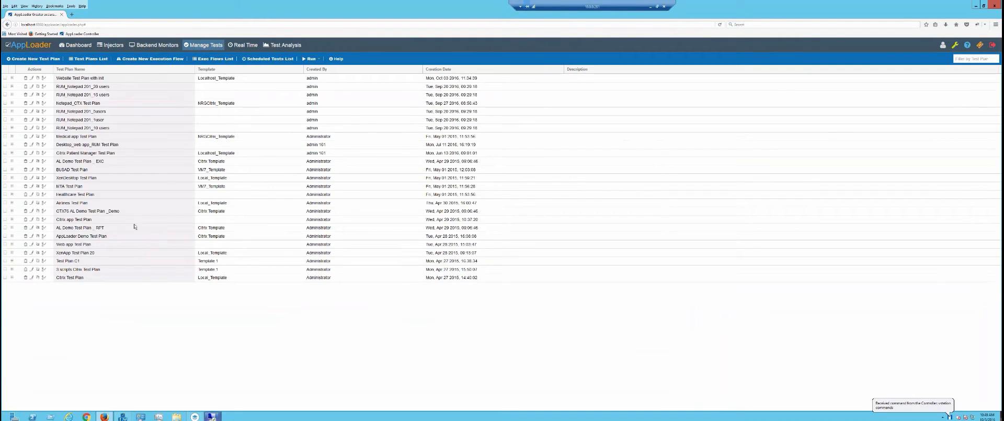
Expand the Citrix Patient Manager Test Plan runs and open the Aug 29th 18:51 run summary.
click(11, 153)
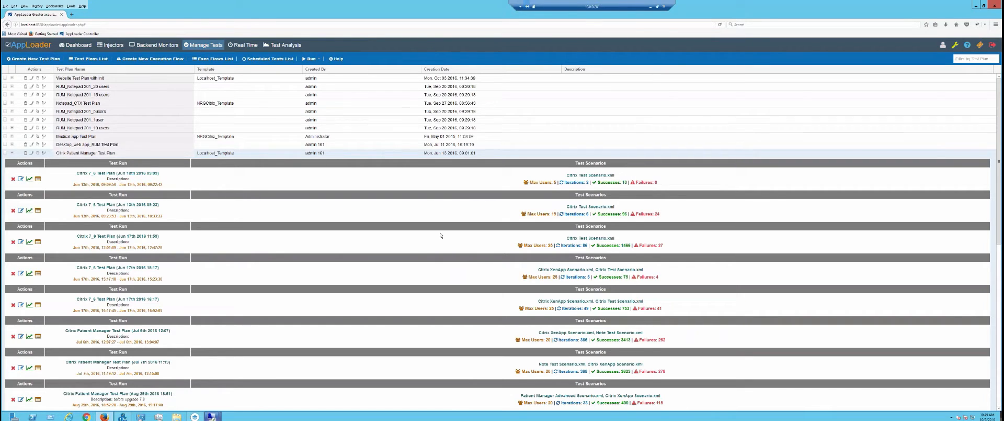
scroll(440, 234, down, 1)
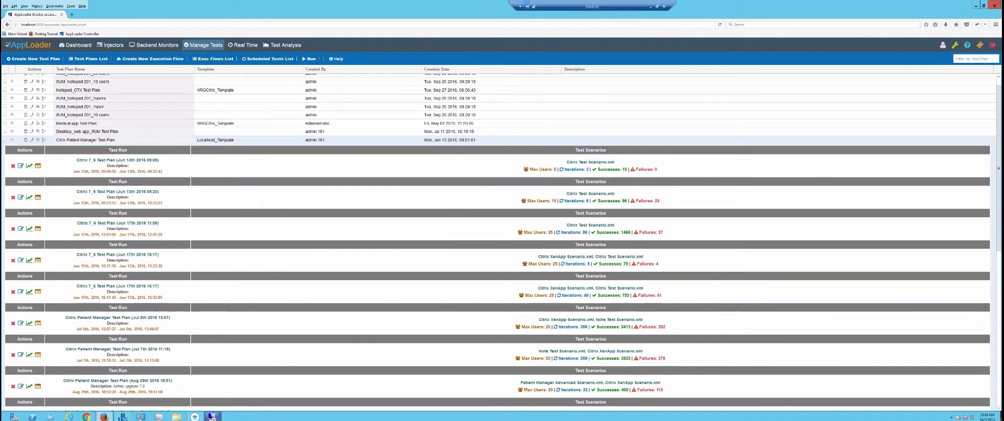
scroll(526, 356, down, 1)
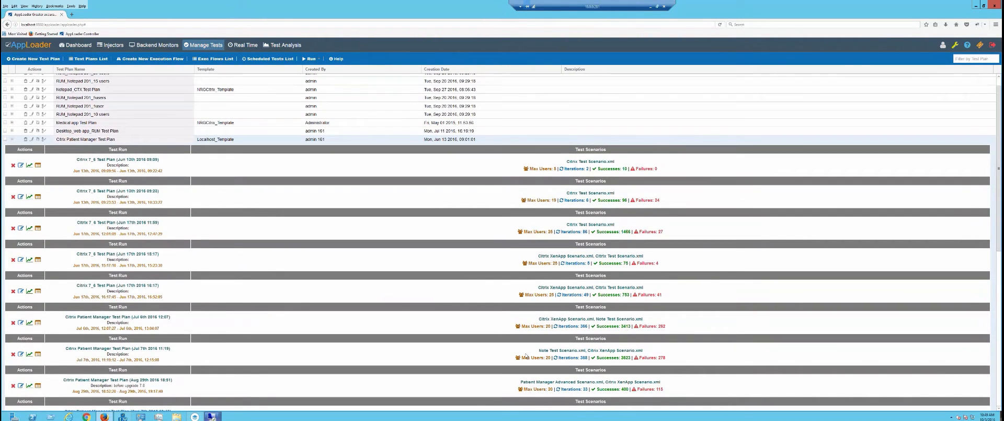
scroll(526, 356, down, 3)
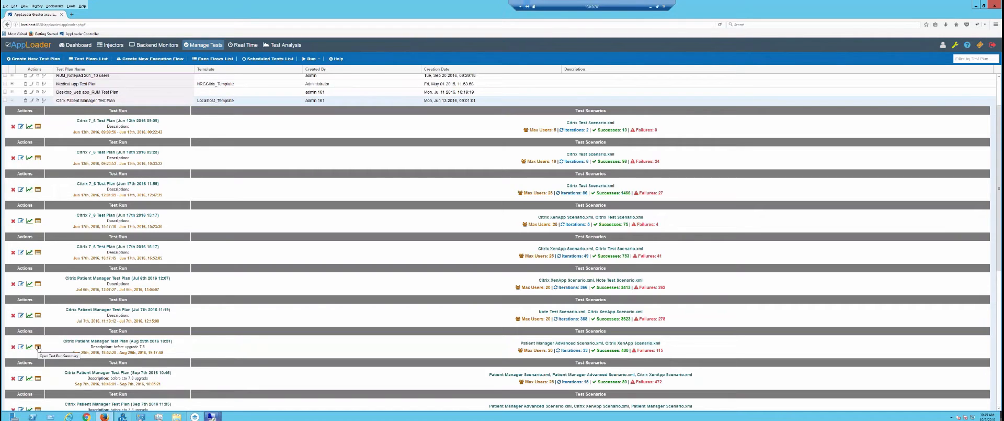
click(38, 347)
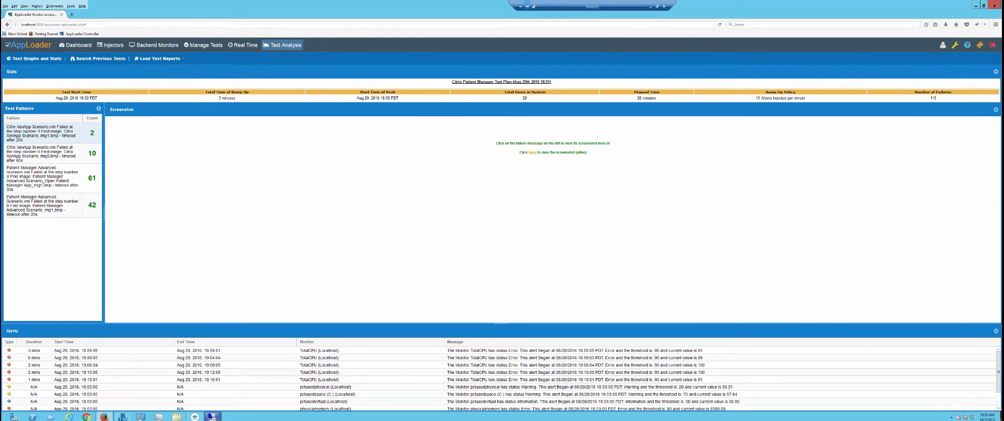
Show the screenshot of the first Citrix XenApp test failure.
click(32, 135)
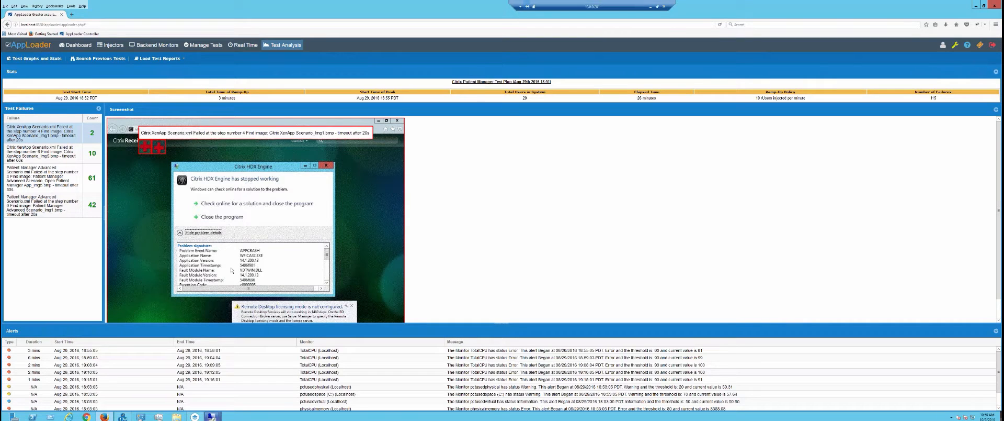
Show the screenshots for the second failure and the 42-count Patient Manager Advanced failure.
click(60, 155)
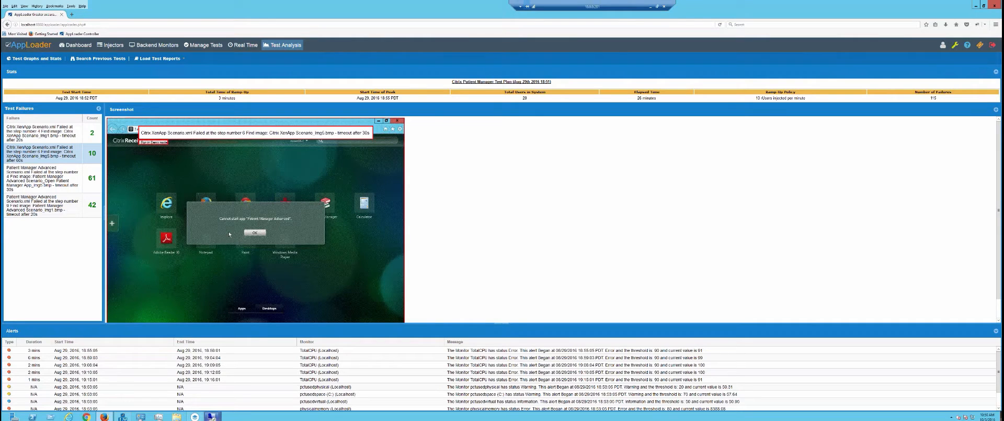
click(46, 200)
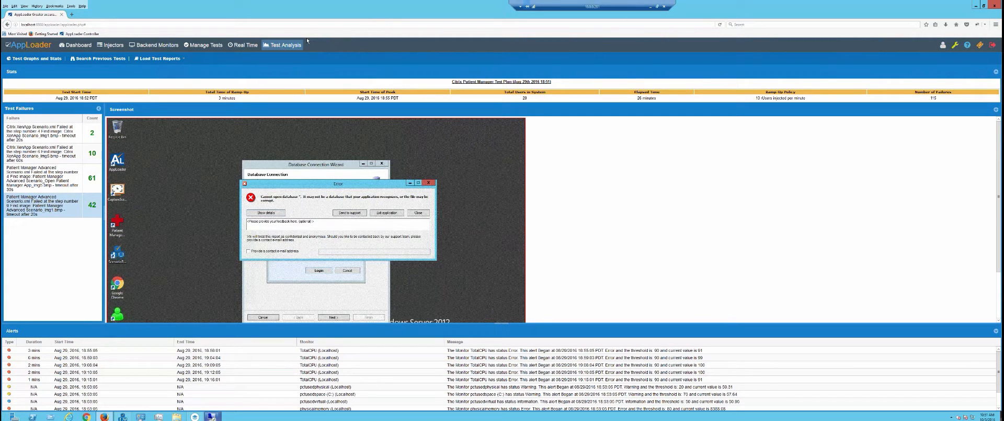
Open the Load Test Summary Report, then bring the Load Test Reports menu back up.
click(155, 59)
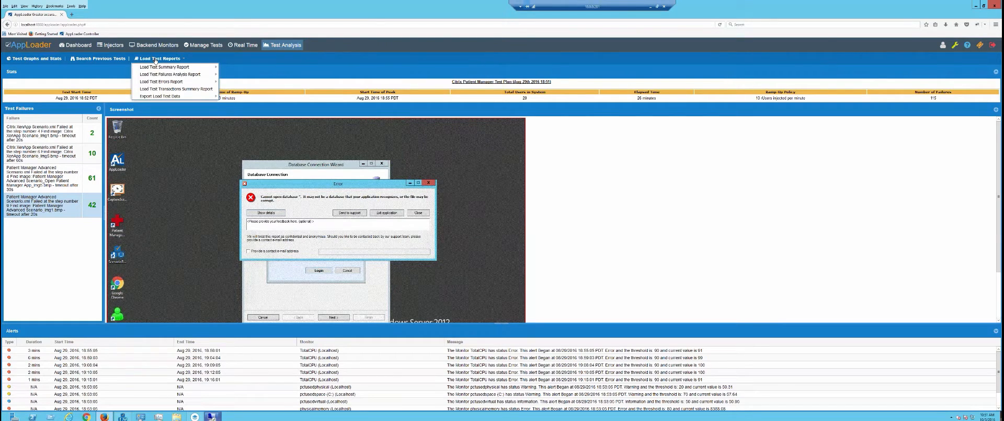
mouse_move(164, 68)
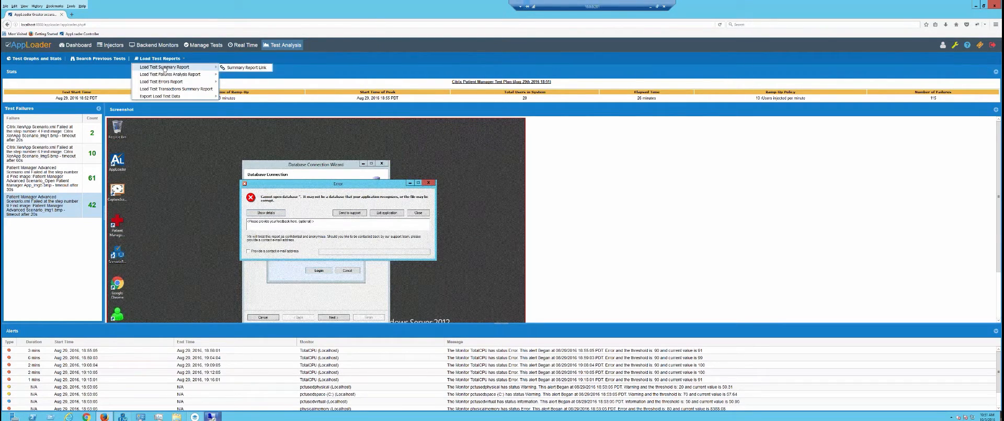
click(245, 67)
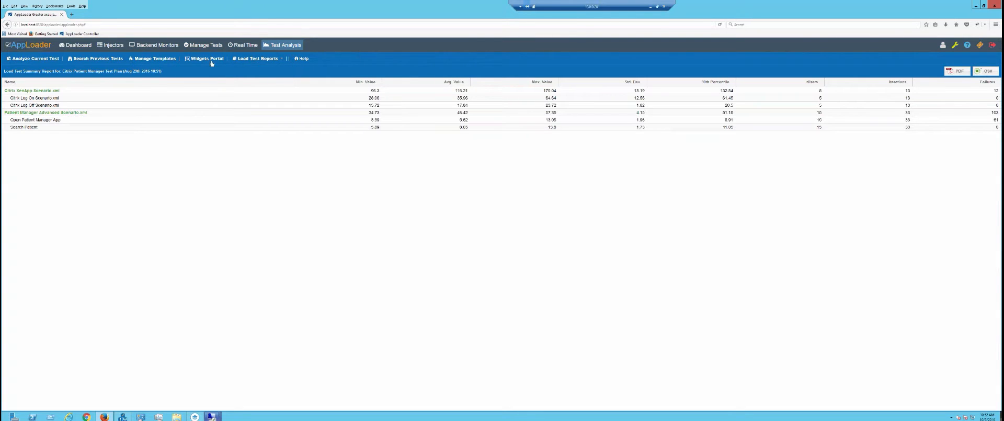
click(269, 60)
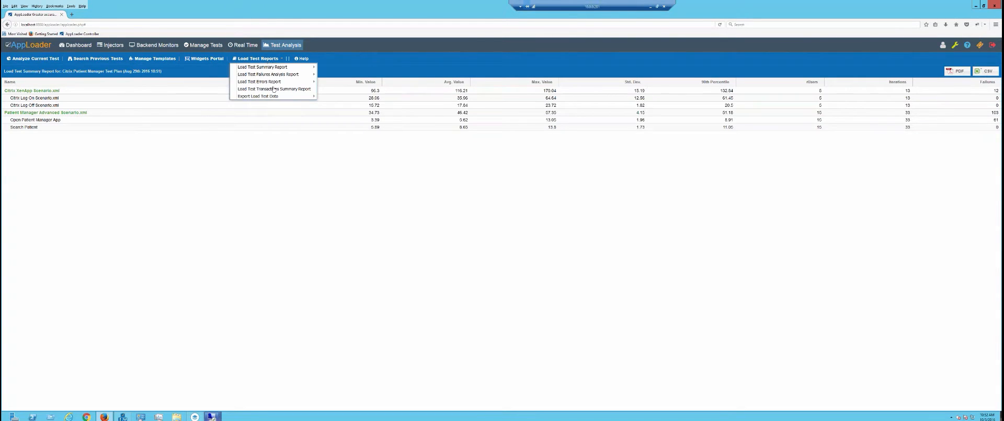
mouse_move(276, 97)
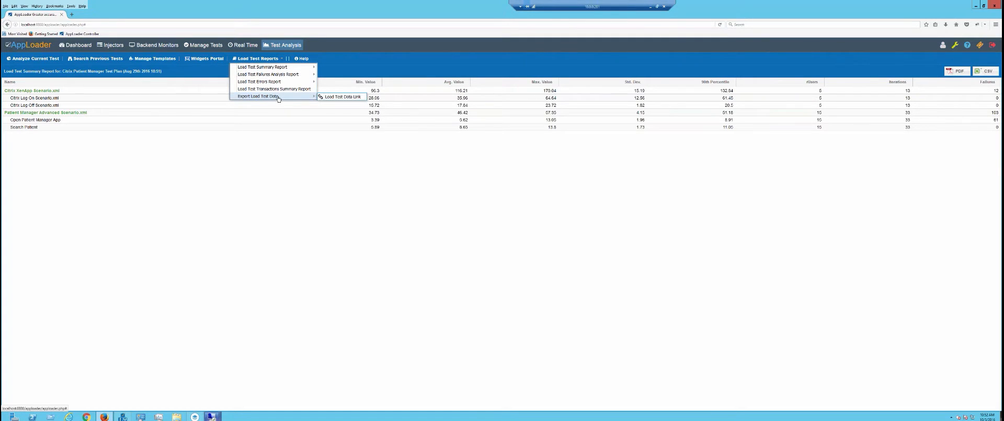
Export the load test data CSV, read it in an enlarged WordPad, then close WordPad.
click(341, 97)
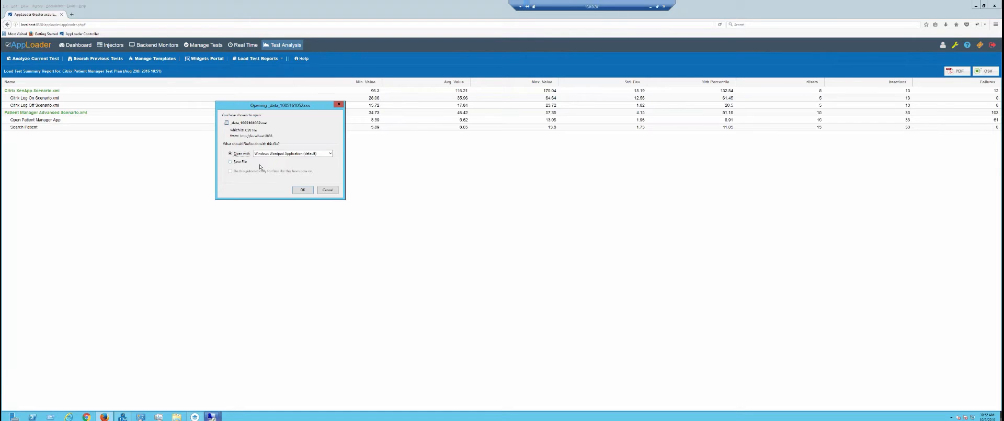
click(302, 190)
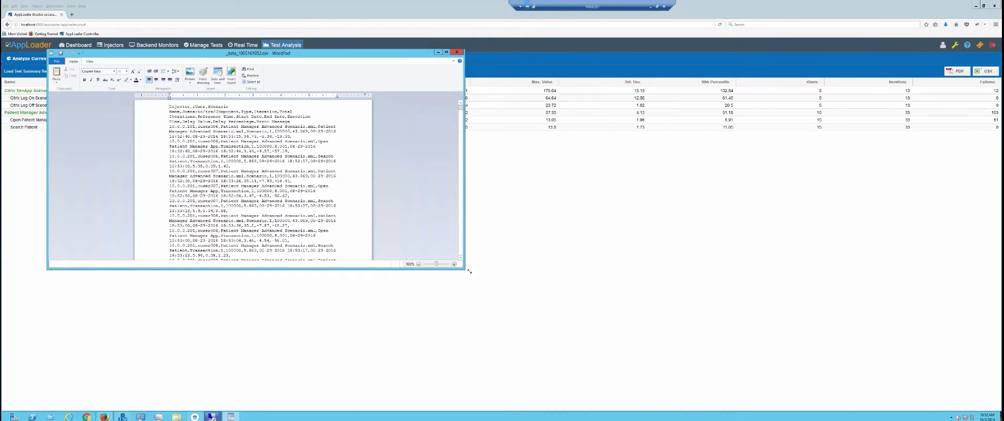
drag(469, 270, 701, 409)
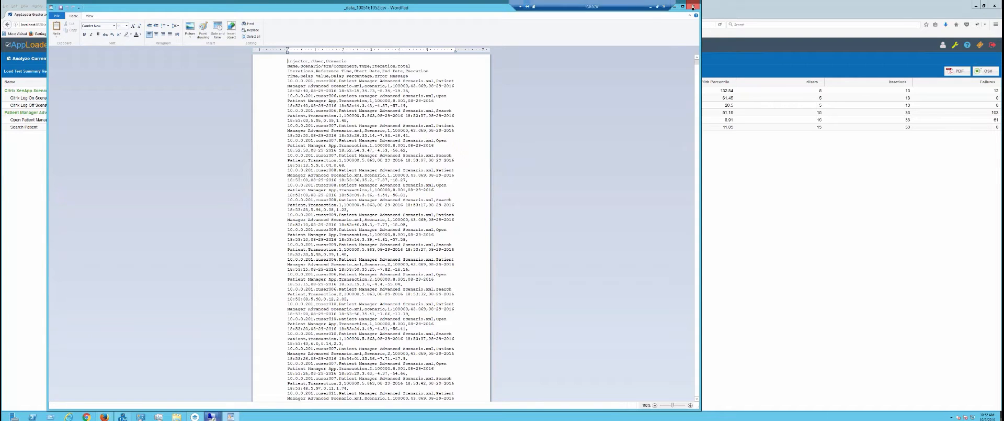
click(694, 7)
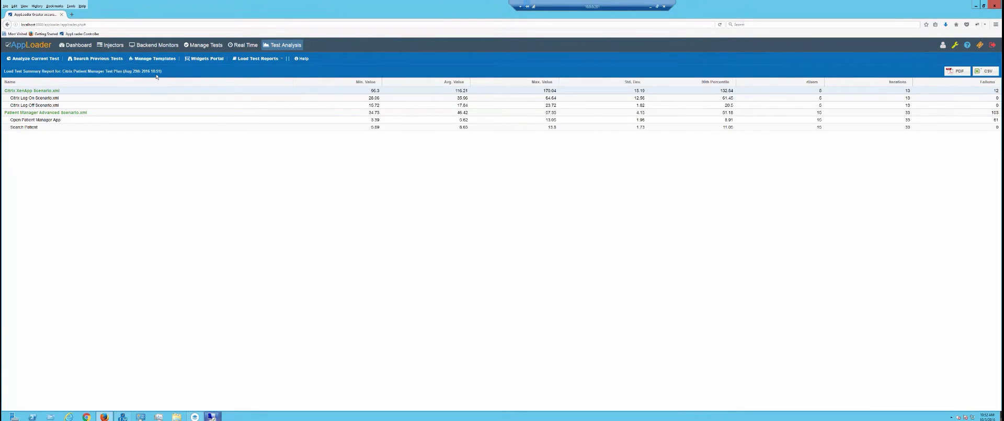
Load the Citrix Patient Manager Test Plan results from the Widgets Portal's Load Test panel.
click(195, 59)
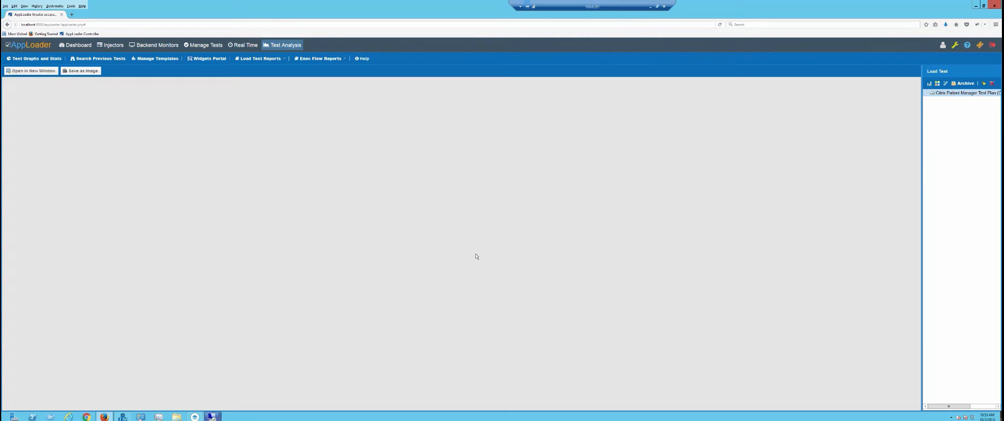
double_click(954, 93)
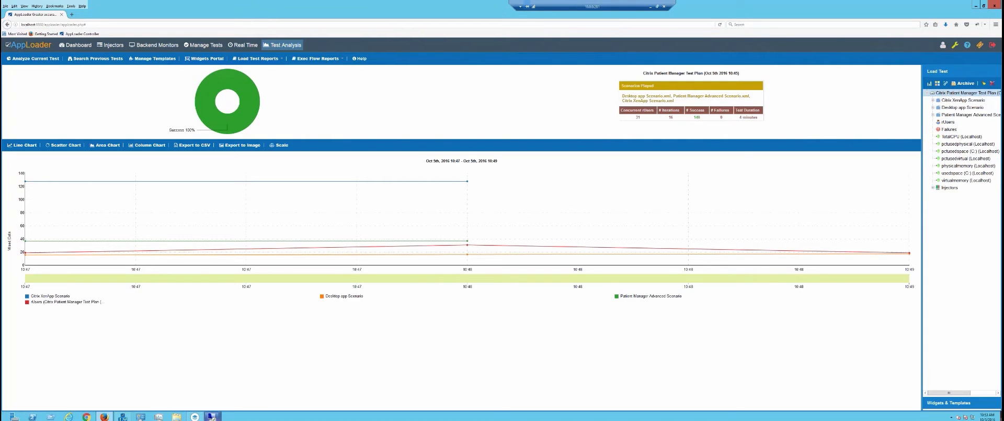
Graph rUsers, Failures, Citrix XenApp Scenario and TotalCPU (Localhost), then return to the Dashboard.
click(951, 123)
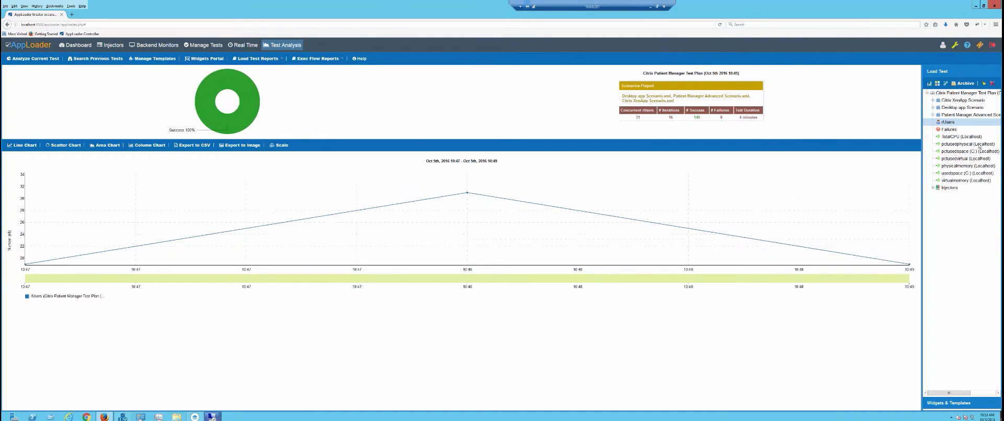
ctrl+click(947, 130)
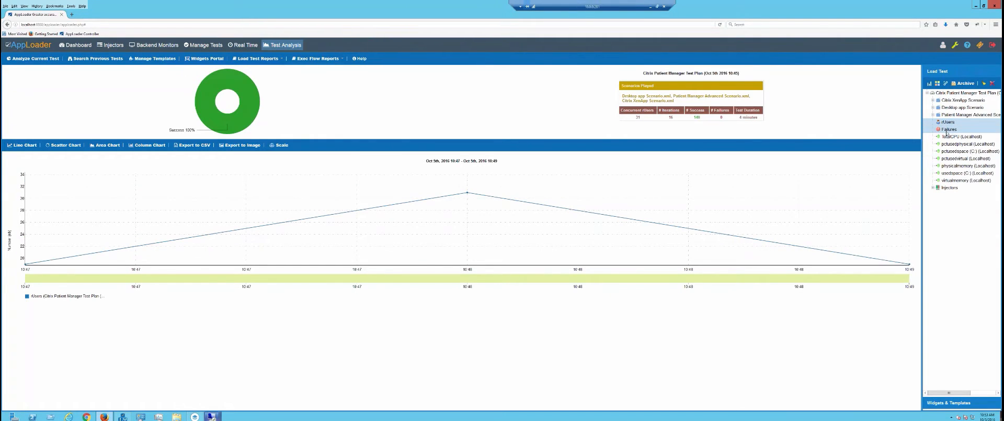
ctrl+click(960, 100)
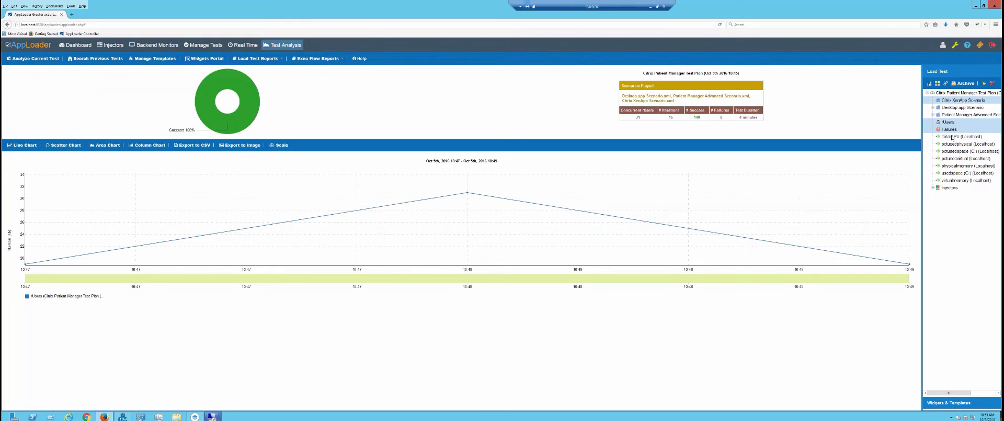
ctrl+click(951, 136)
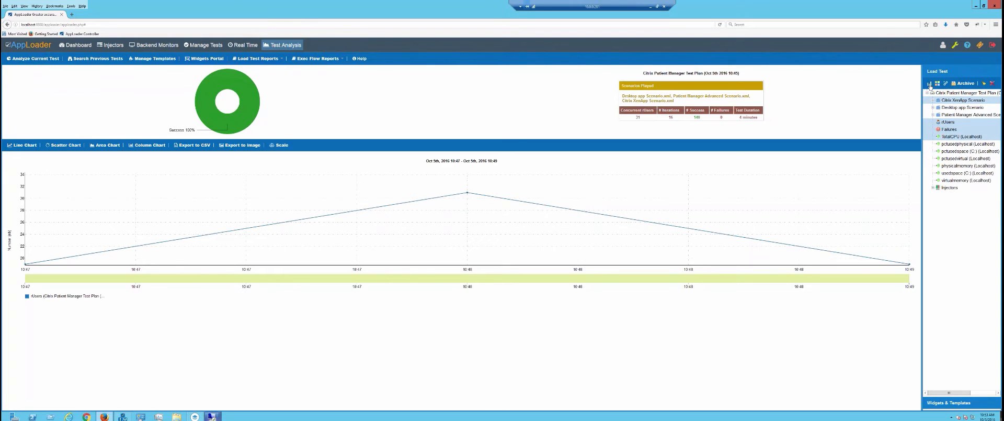
click(929, 84)
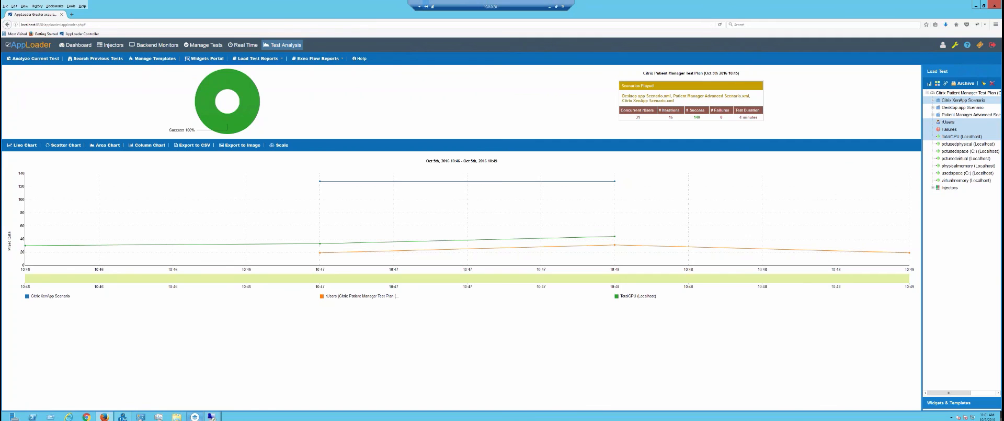
click(78, 45)
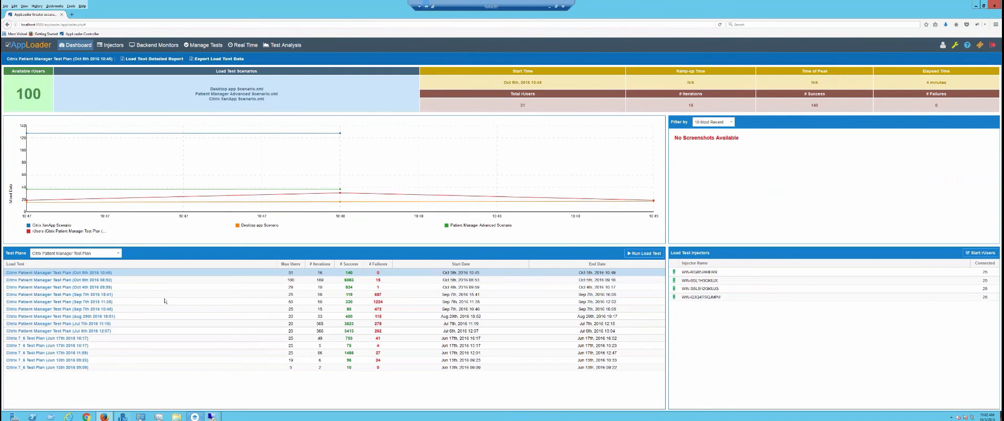
Load the Oct 5th 08:52 test plan and filter its failure screenshots to All.
click(177, 279)
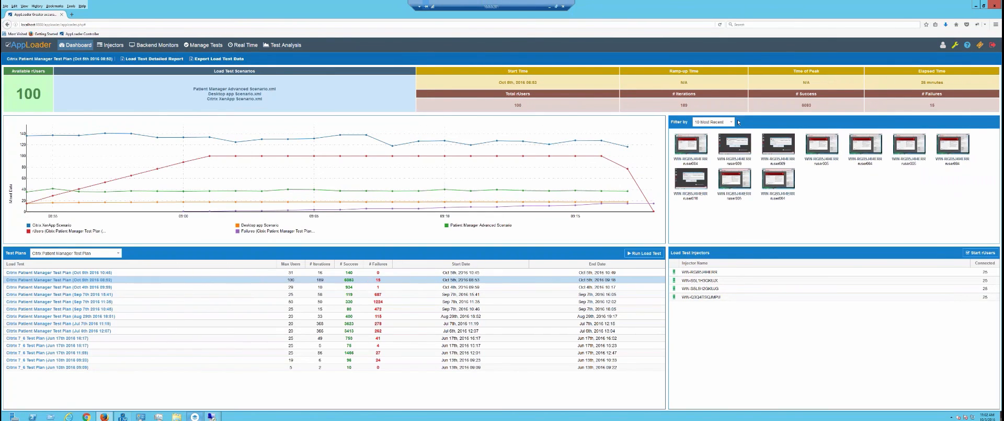
click(734, 122)
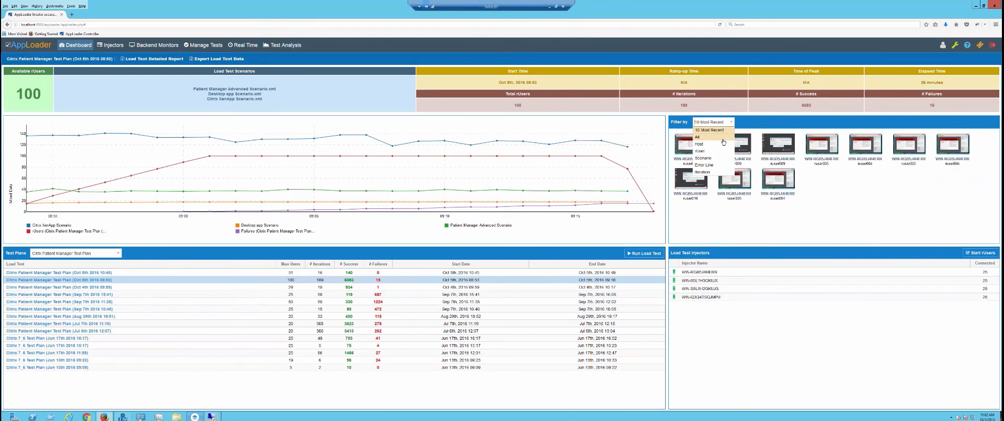
click(723, 139)
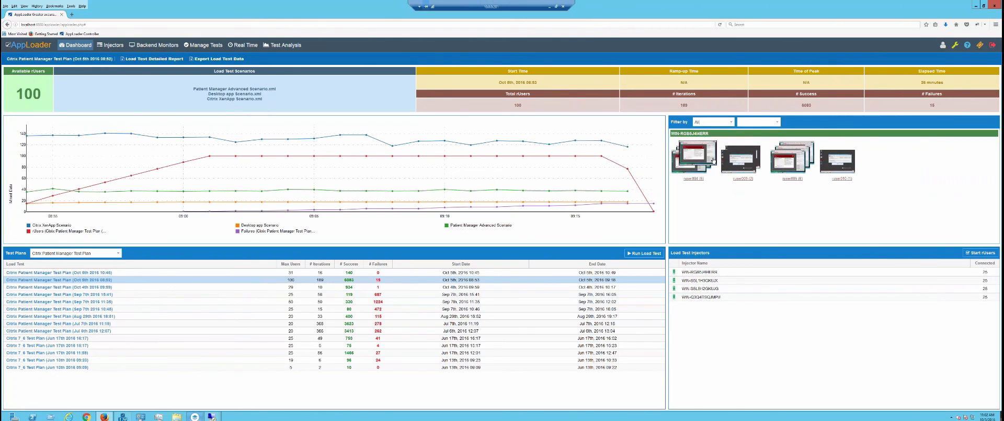